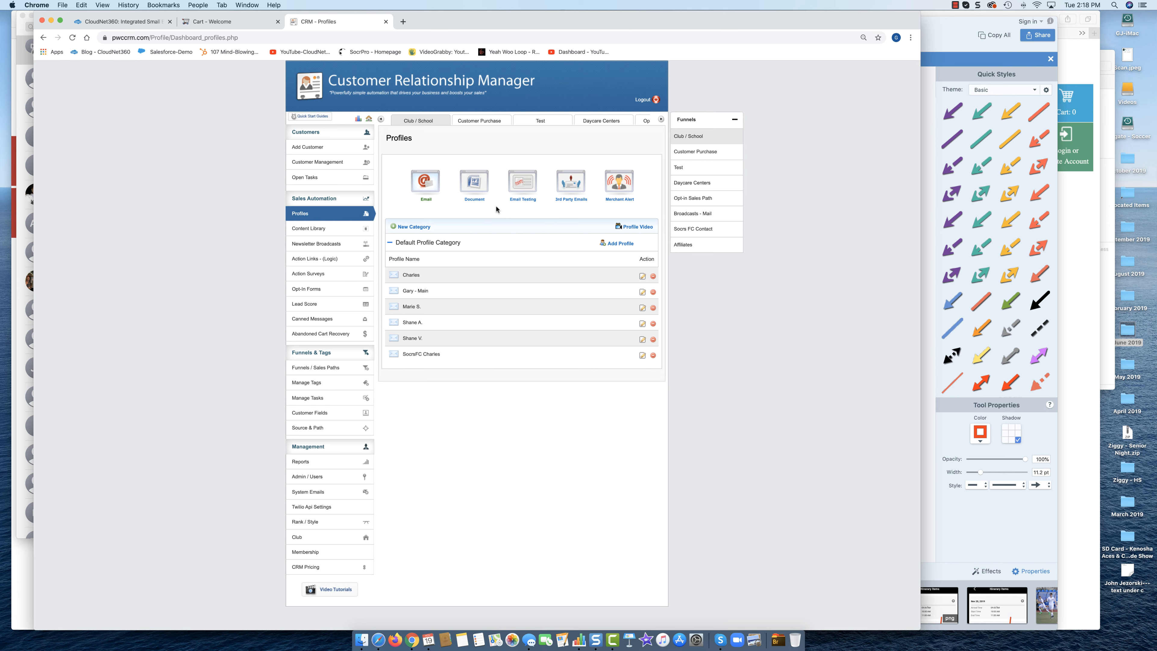
Open the first email profile in the Default Profile Category for editing.
{"action": "left_click", "coordinate": [302, 229]}
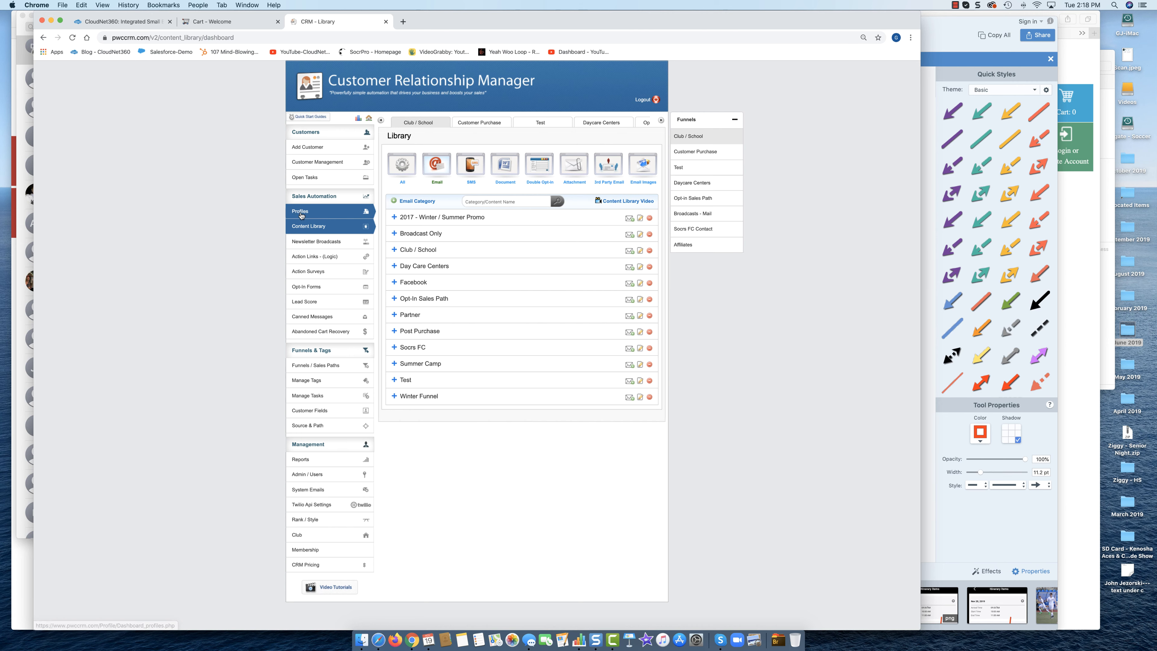
{"action": "left_click", "coordinate": [301, 213]}
{"action": "left_click", "coordinate": [435, 243]}
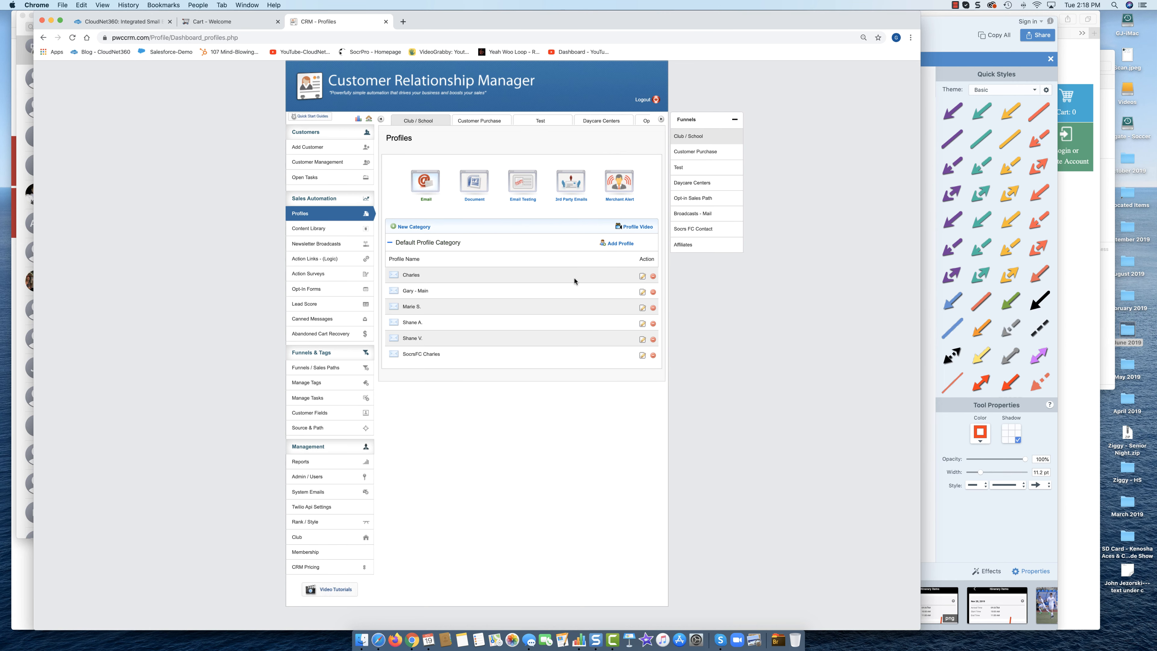
{"action": "left_click", "coordinate": [646, 279]}
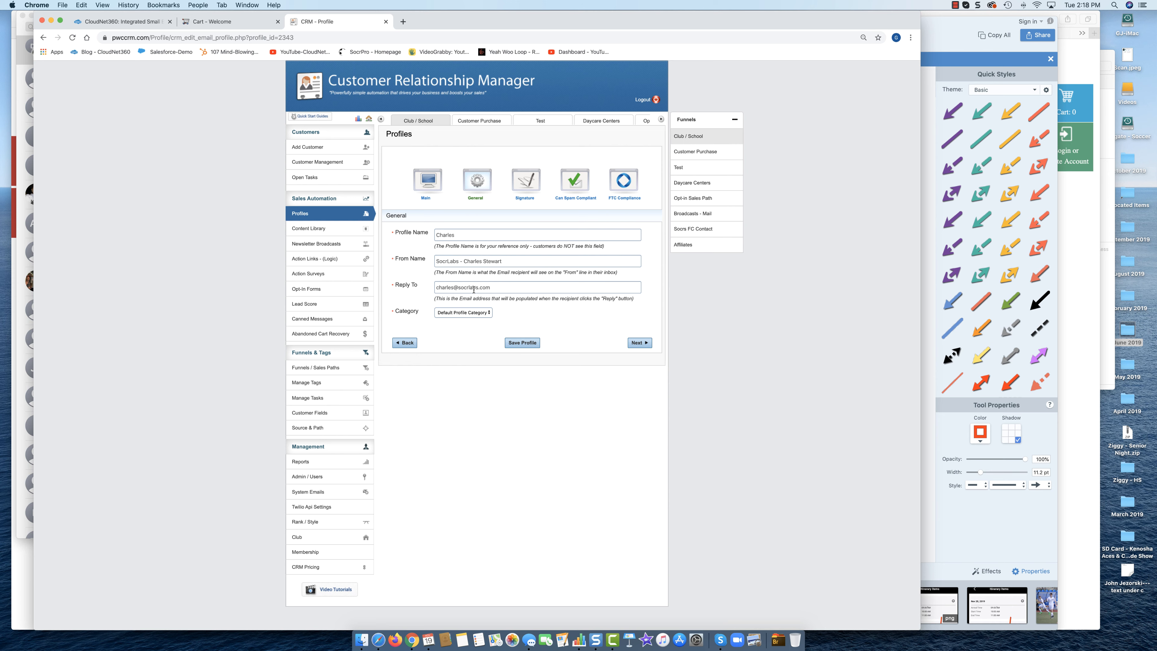
Review the profile's signature, Can Spam Compliant mailing address and FTC Compliance statement.
{"action": "left_click", "coordinate": [522, 181]}
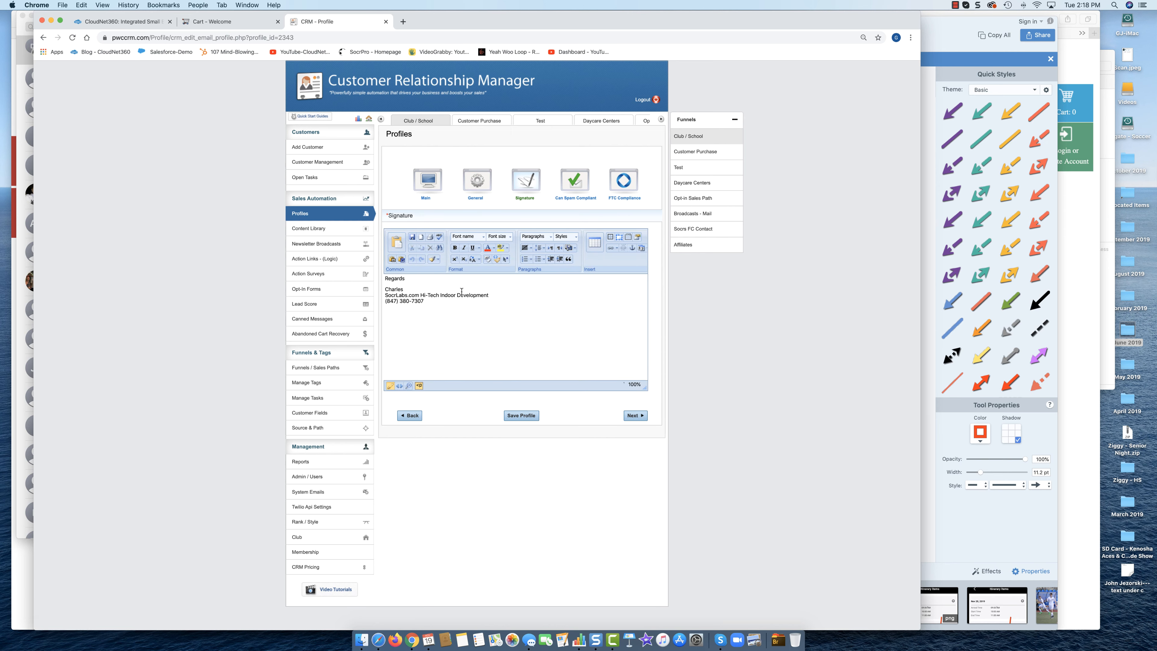
{"action": "left_click", "coordinate": [575, 181]}
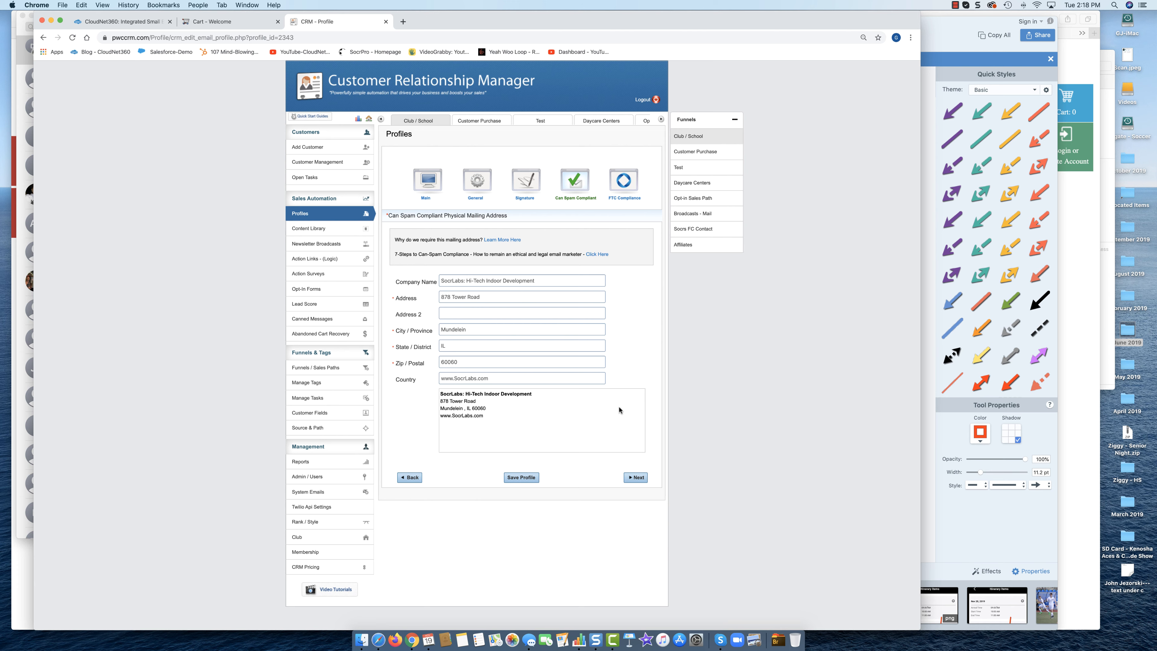
{"action": "left_click", "coordinate": [624, 182]}
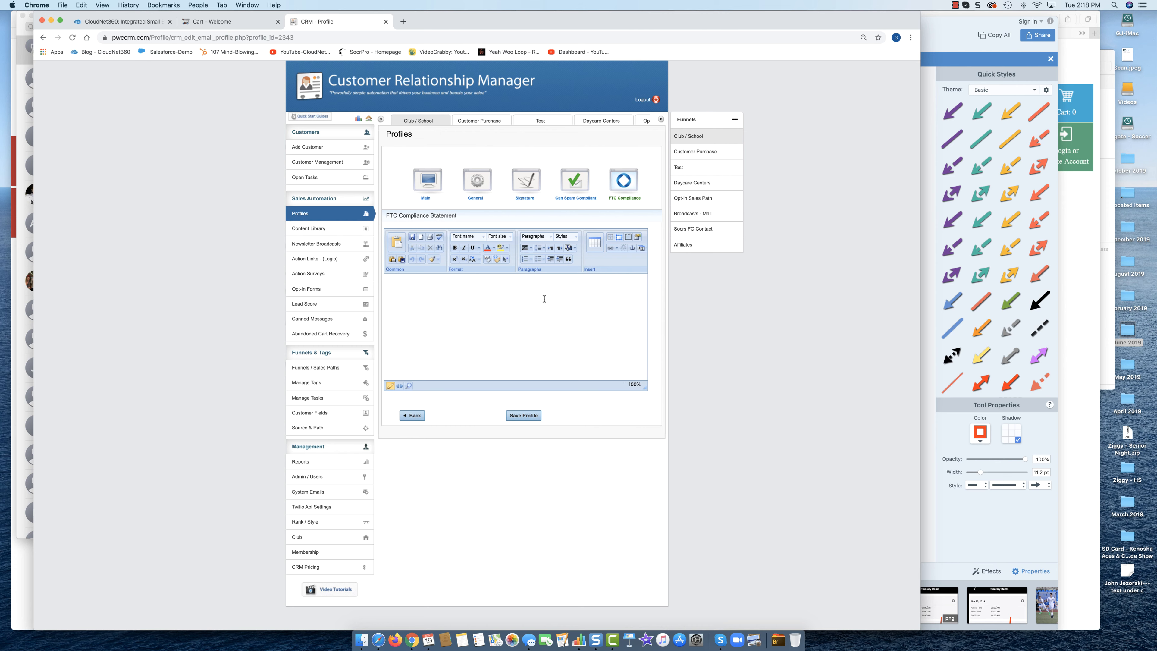
{"action": "left_click", "coordinate": [575, 180]}
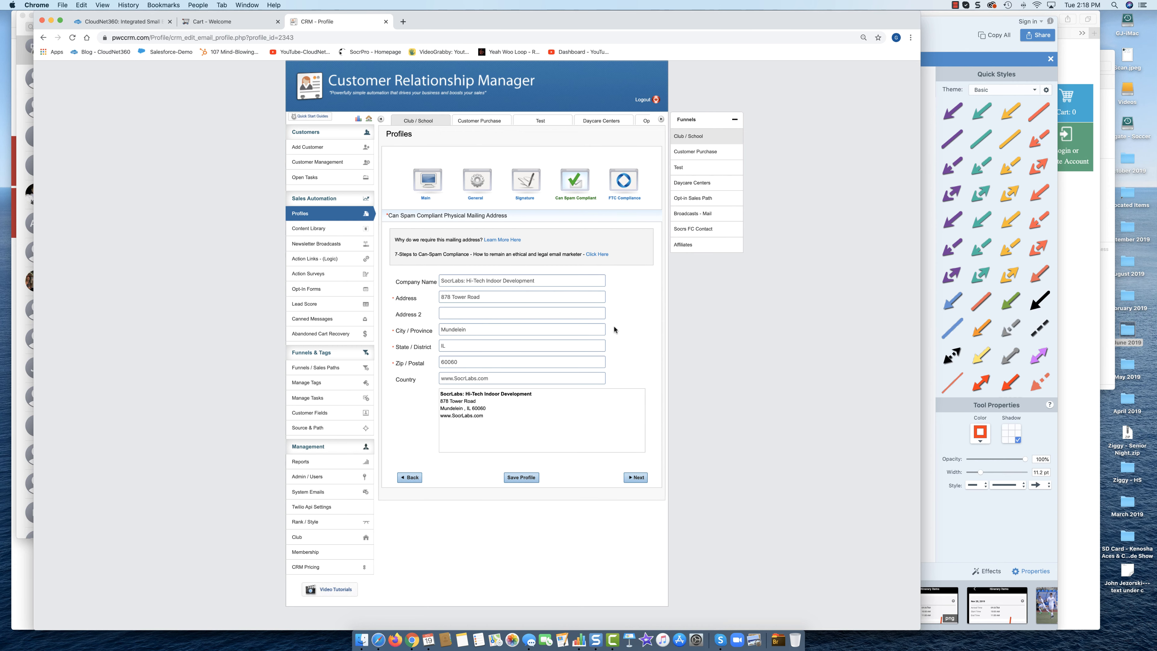
{"action": "left_click", "coordinate": [526, 182]}
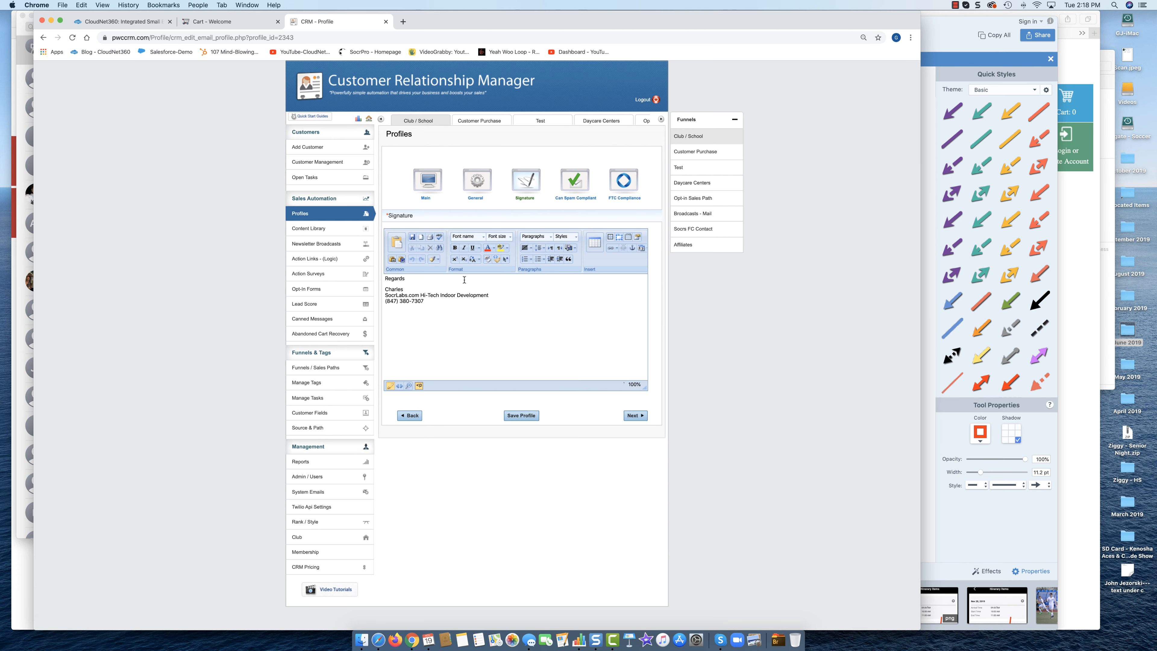
Create a new email in the content library's Broadcast Only category with the content name "Schedule Change - Nov 19".
{"action": "left_click", "coordinate": [314, 228]}
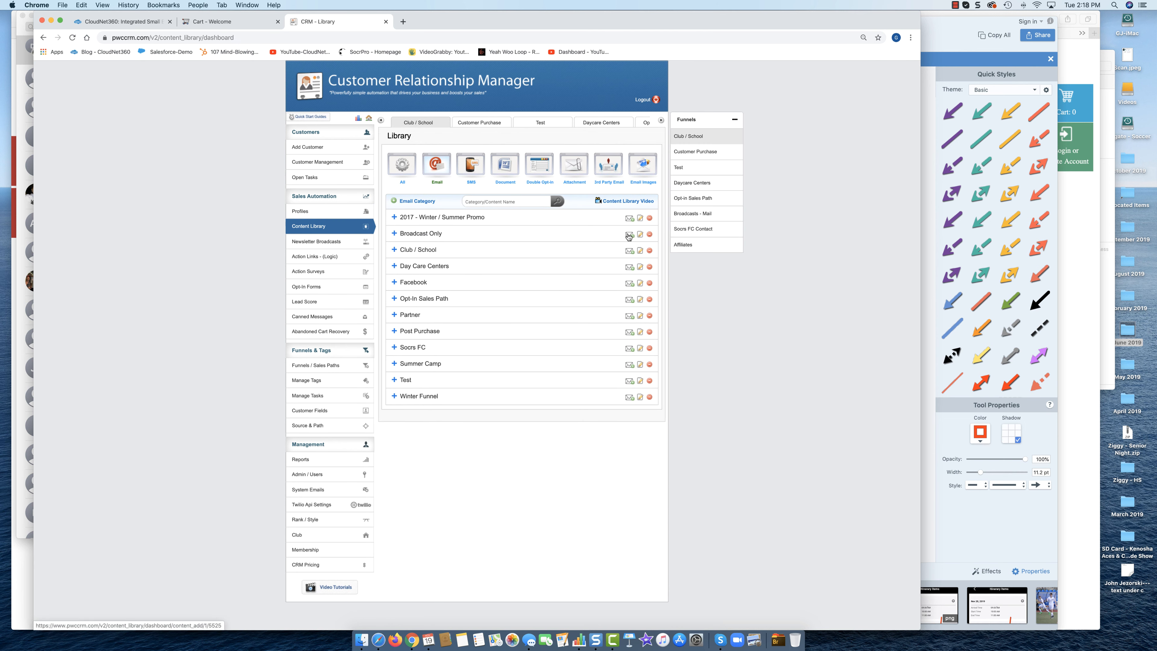
{"action": "left_click", "coordinate": [629, 236]}
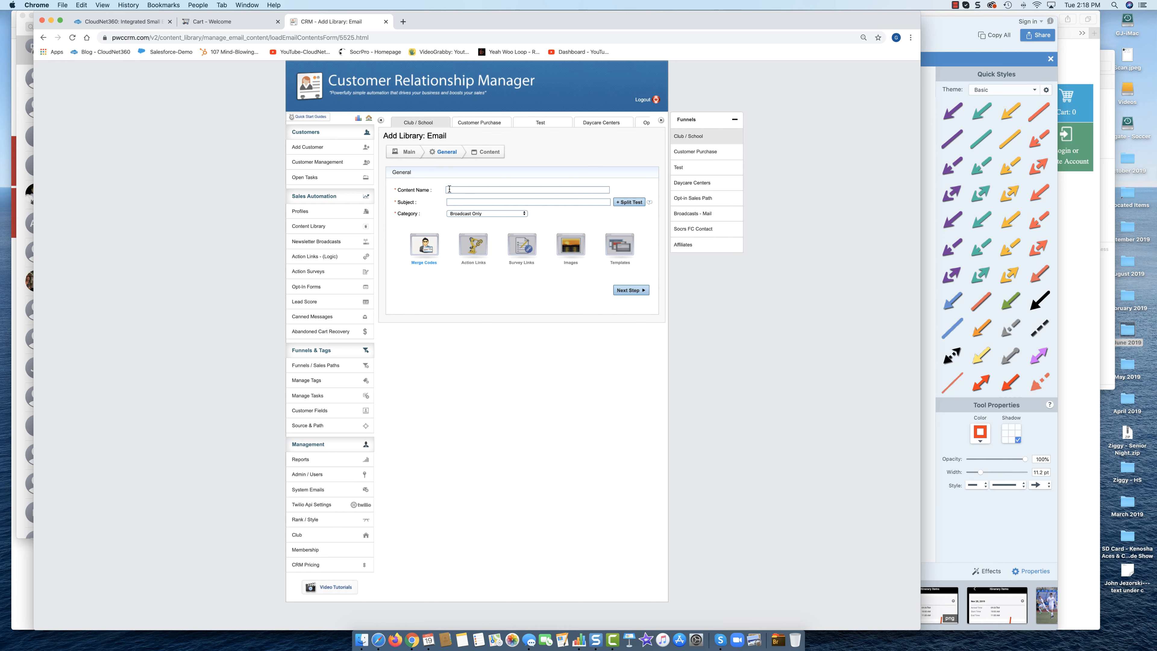
{"action": "left_click", "coordinate": [449, 189]}
{"action": "type", "text": "Schedule Change - Nov"}
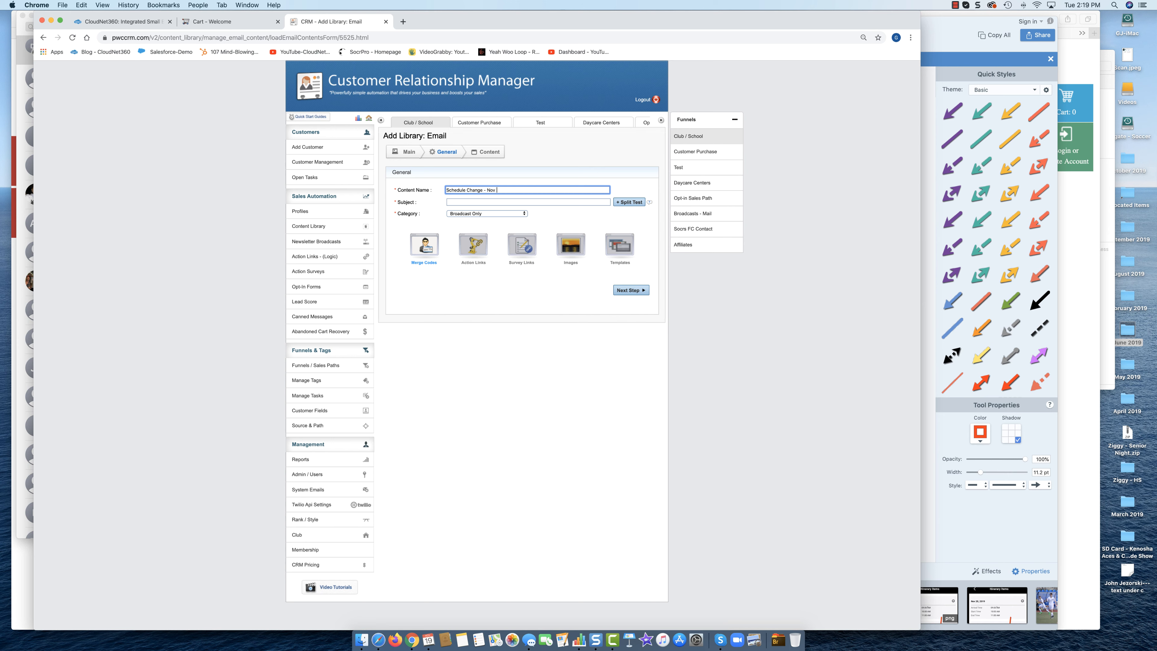
{"action": "type", "text": "19"}
Set the email's subject to "Schedule Change Reminder - Today".
{"action": "left_click", "coordinate": [451, 203]}
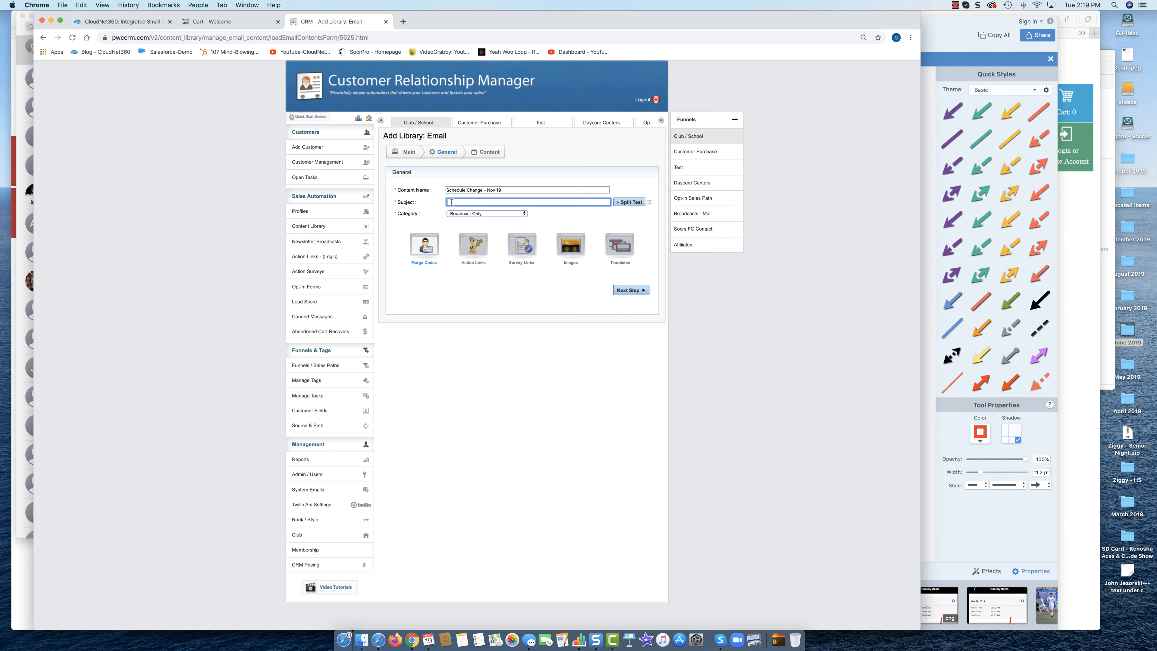
{"action": "type", "text": "Schedule Change Reminder"}
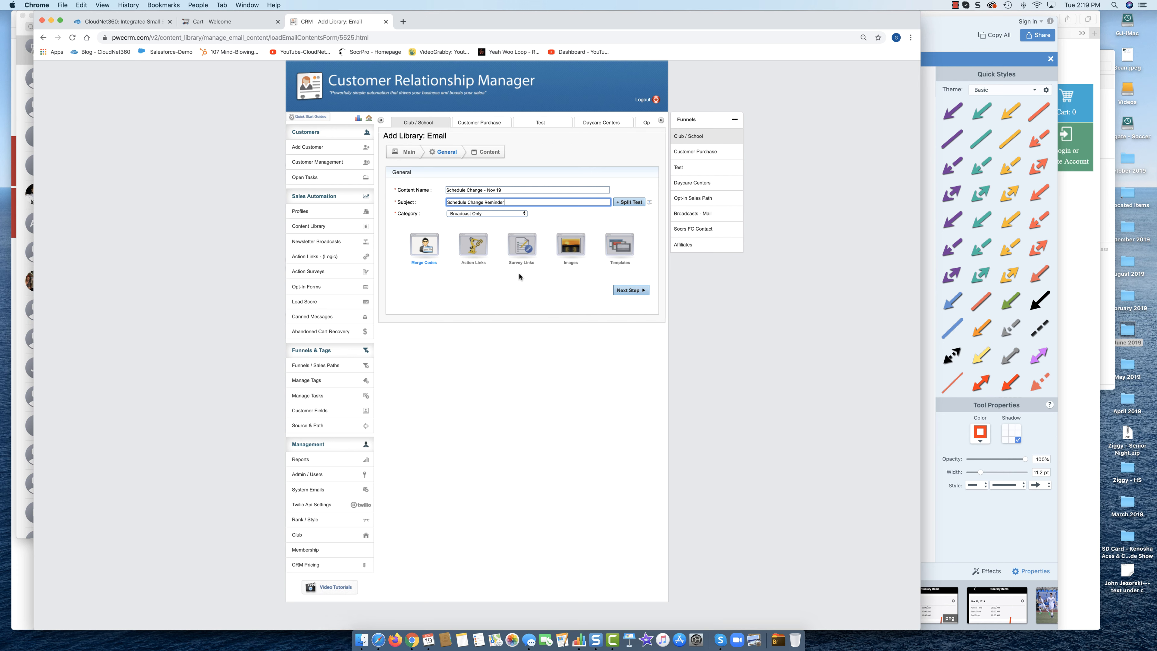
{"action": "type", "text": "day"}
Add a split-test subject line reading "Reminder - Schedule Change Today", correcting the misspelled word.
{"action": "left_click", "coordinate": [630, 202]}
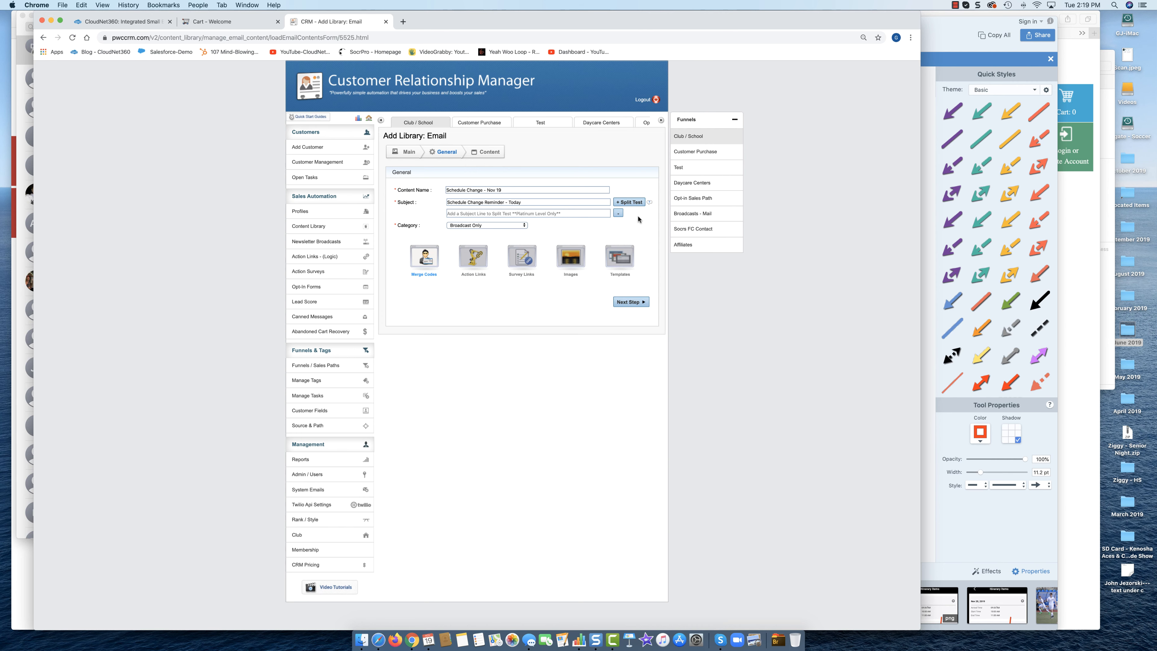
{"action": "left_click", "coordinate": [546, 214]}
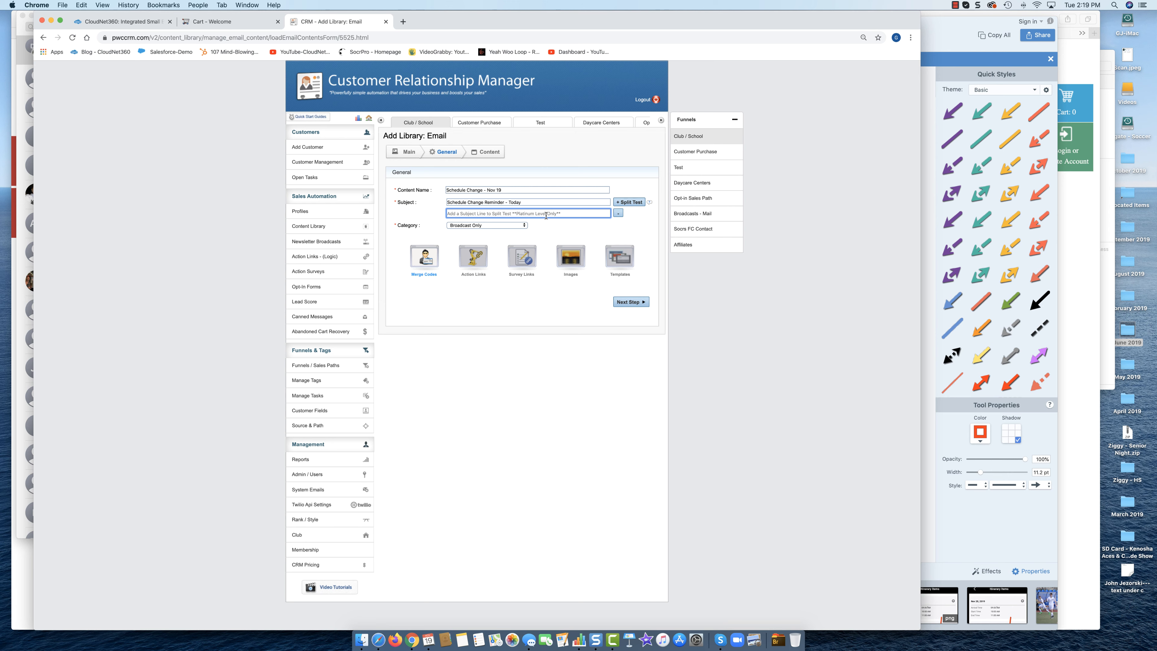
{"action": "type", "text": "Reminder - Shcedule Change Today"}
{"action": "right_click", "coordinate": [483, 213]}
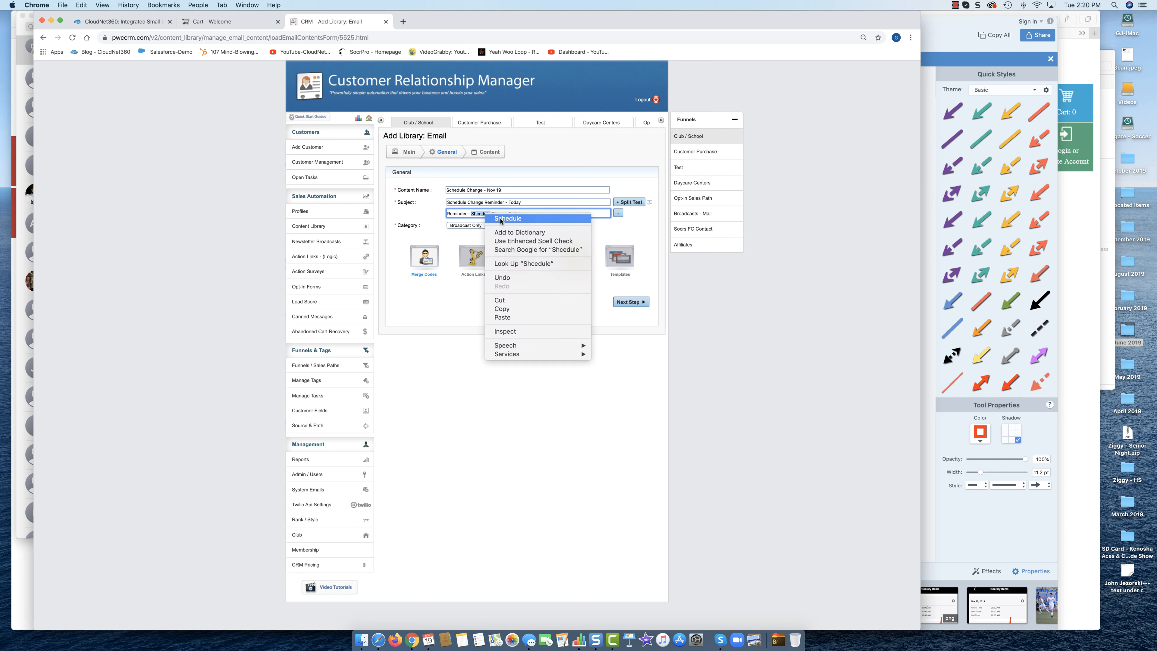
Add another split-test subject line and proceed to the email's content.
{"action": "left_click", "coordinate": [625, 204]}
{"action": "left_click", "coordinate": [461, 224]}
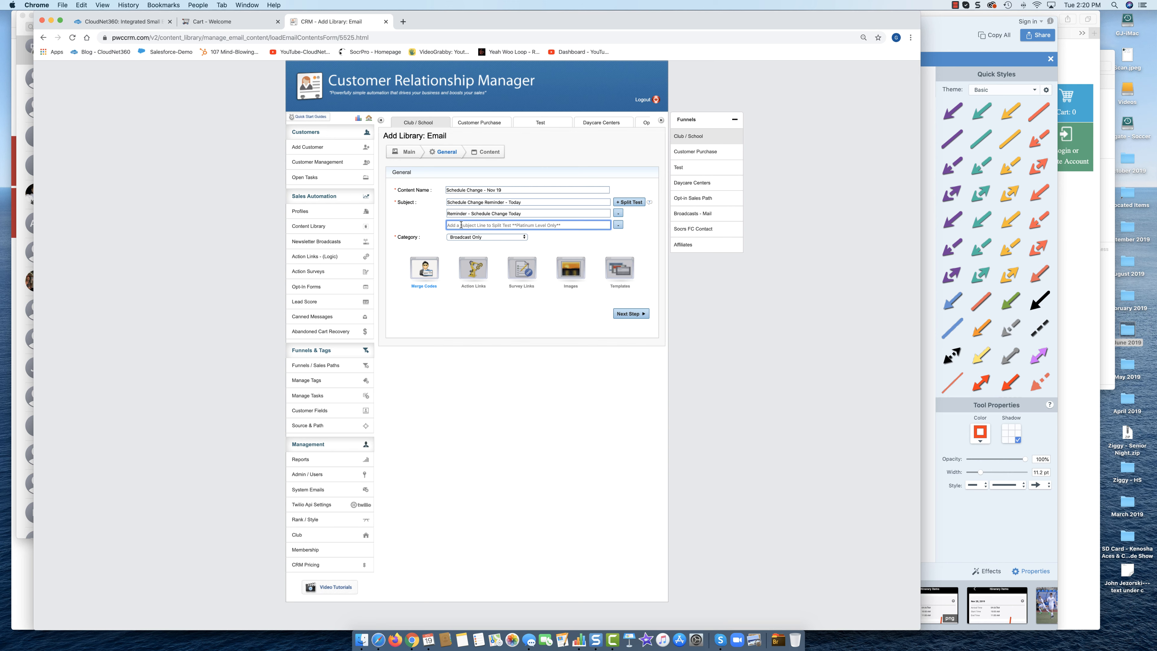
{"action": "type", "text": "Sc"}
{"action": "left_click", "coordinate": [638, 315]}
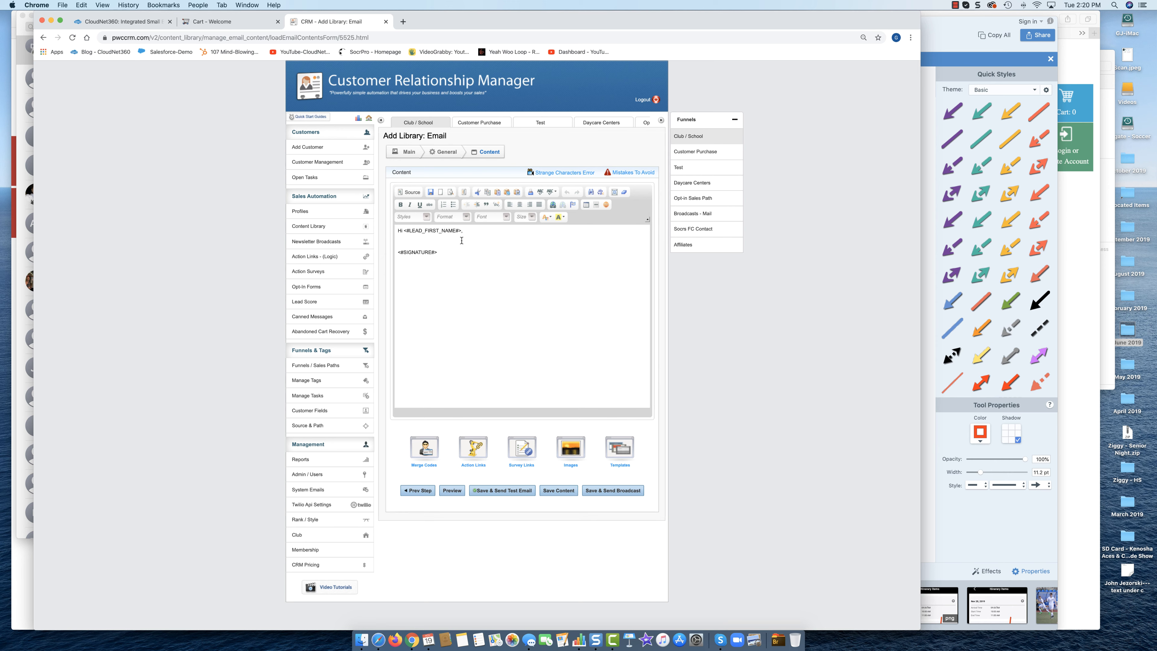
Below the greeting, add the line "Remember that there is a schedule change today.".
{"action": "left_click", "coordinate": [475, 233]}
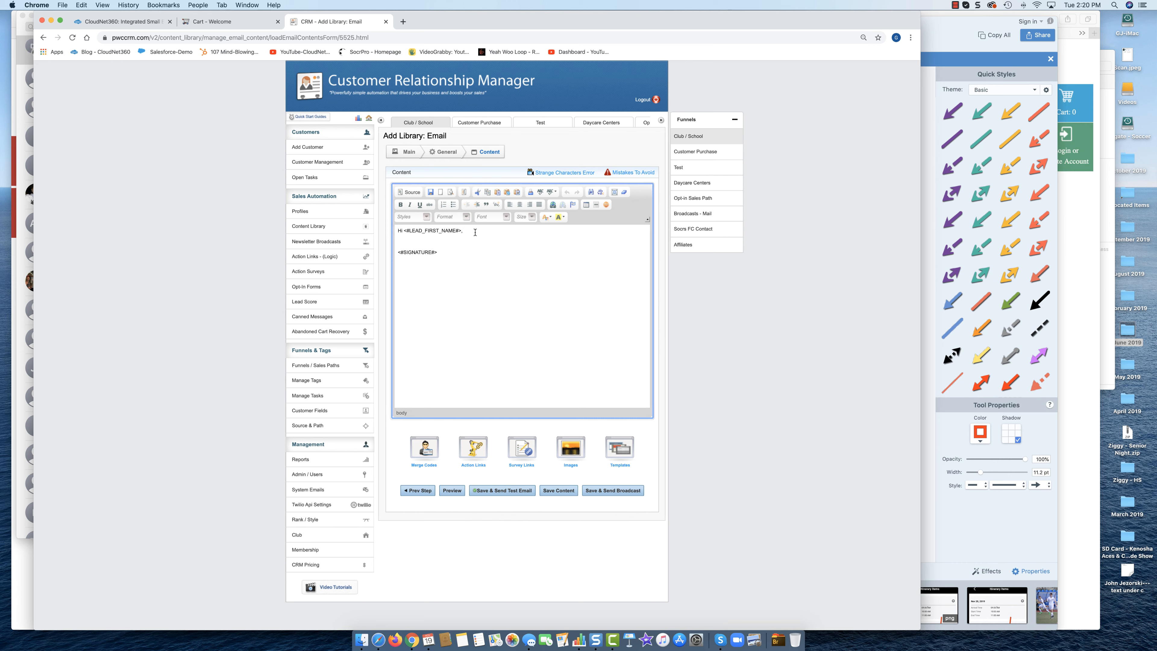
{"action": "key", "text": "Return"}
{"action": "type", "text": "be that we"}
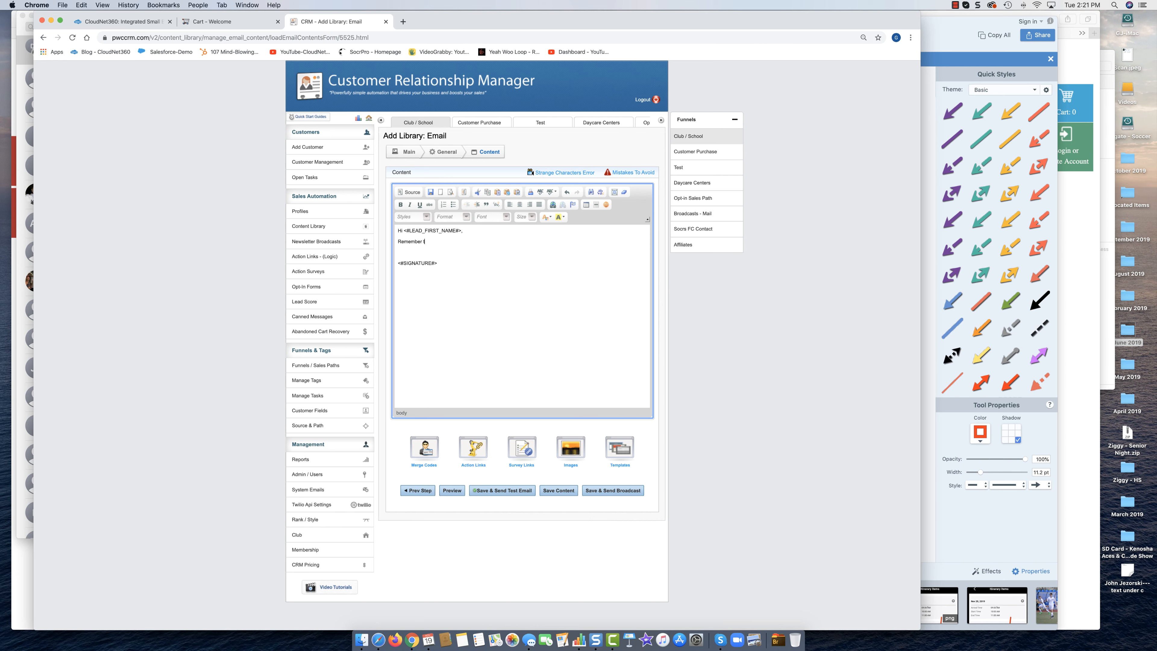
{"action": "type", "text": "there is a schedule change today."}
Add the line "The early group starts at 4:30 PM and the advanced group starts at 7:30 PM" to the email body.
{"action": "key", "text": "Return"}
{"action": "type", "text": "the"}
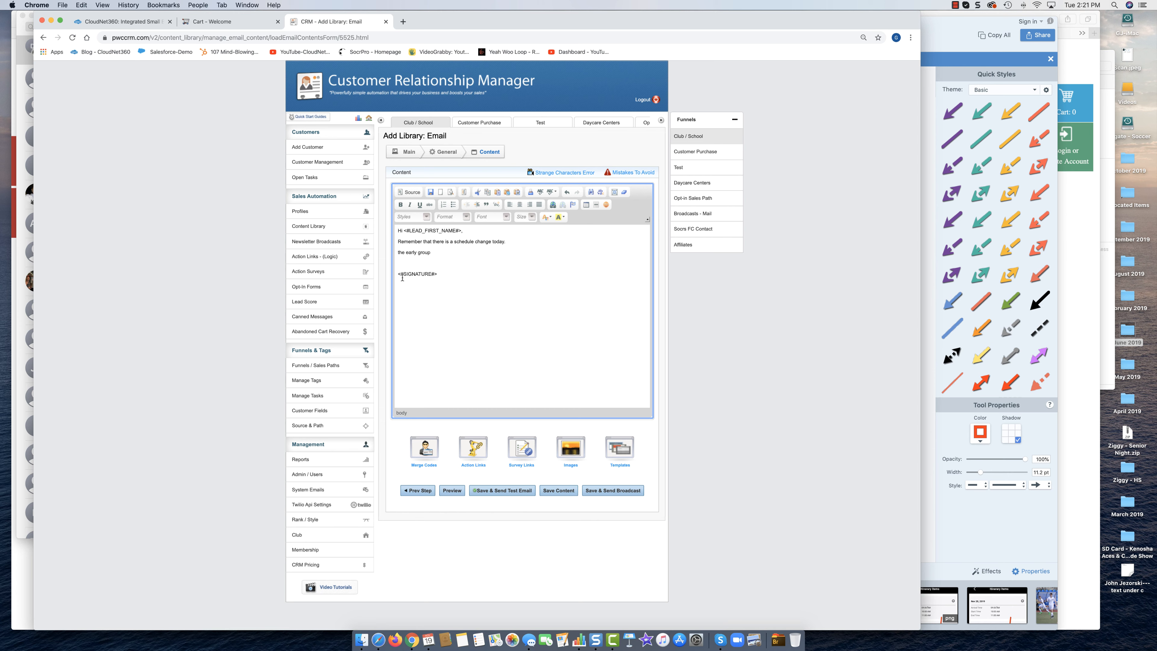
{"action": "key", "text": "Delete"}
{"action": "type", "text": "T"}
{"action": "left_click", "coordinate": [445, 252]}
{"action": "type", "text": "d the advanced group starts at 7:30 PM"}
Add the line "We have a private team training from 6:00 PM to 7:30 so no others will be allowed to train at that time.".
{"action": "key", "text": "Return"}
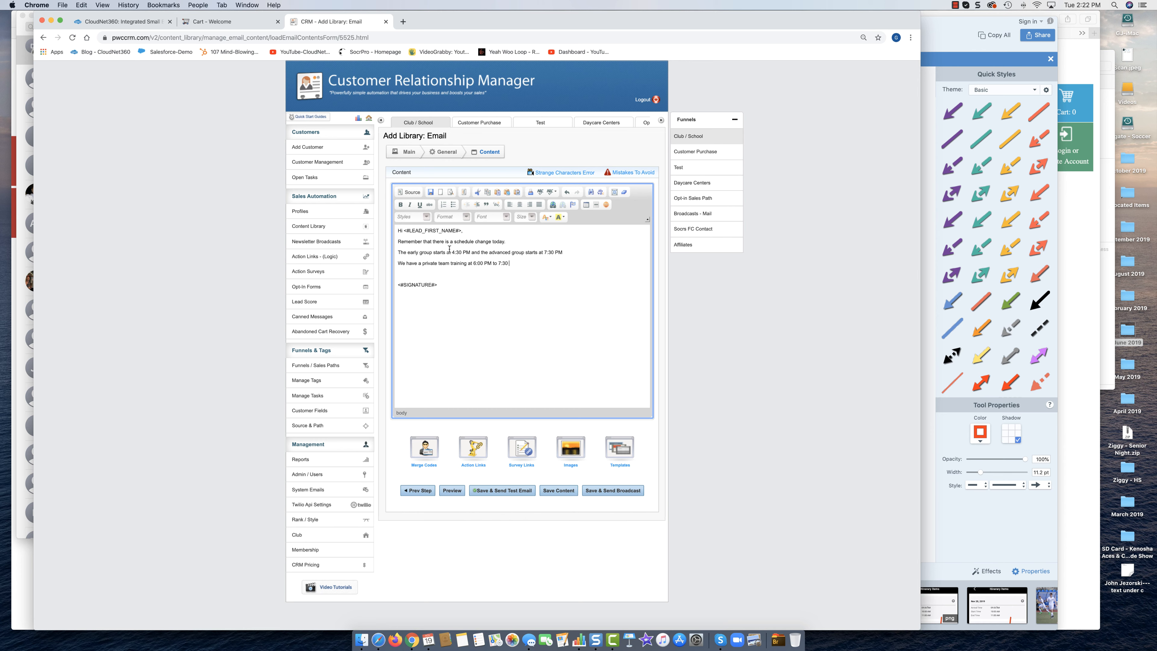
{"action": "left_click_drag", "start_coordinate": [472, 264], "coordinate": [475, 277]}
{"action": "key", "text": "Left"}
{"action": "key", "text": "BackSpace"}
{"action": "key", "text": "BackSpace"}
{"action": "type", "text": "from"}
{"action": "type", "text": "other"}
{"action": "type", "text": "other"}
{"action": "key", "text": "Return"}
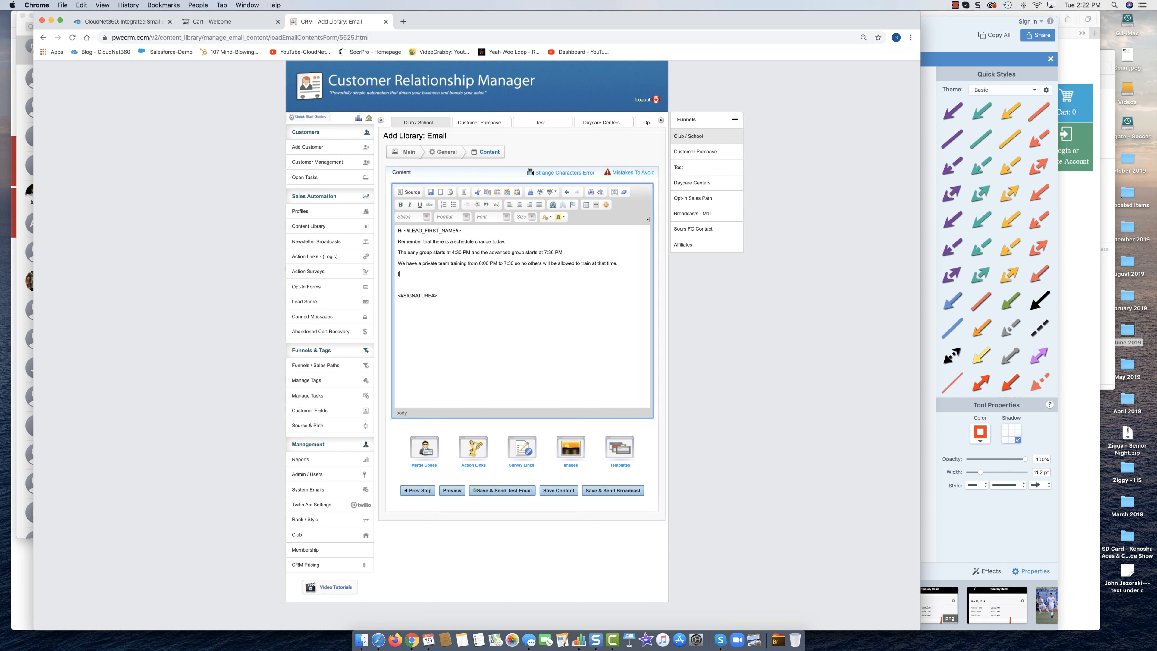
Add below the signature "PS If you would like to have a private team session, let me know and we'll pin down a date and time.".
{"action": "type", "text": "If you would like to have a"}
{"action": "left_click_drag", "start_coordinate": [466, 273], "coordinate": [395, 273]}
{"action": "key", "text": "super+c"}
{"action": "key", "text": "BackSpace"}
{"action": "key", "text": "BackSpace"}
{"action": "key", "text": "BackSpace"}
{"action": "key", "text": "BackSpace"}
{"action": "key", "text": "super+v"}
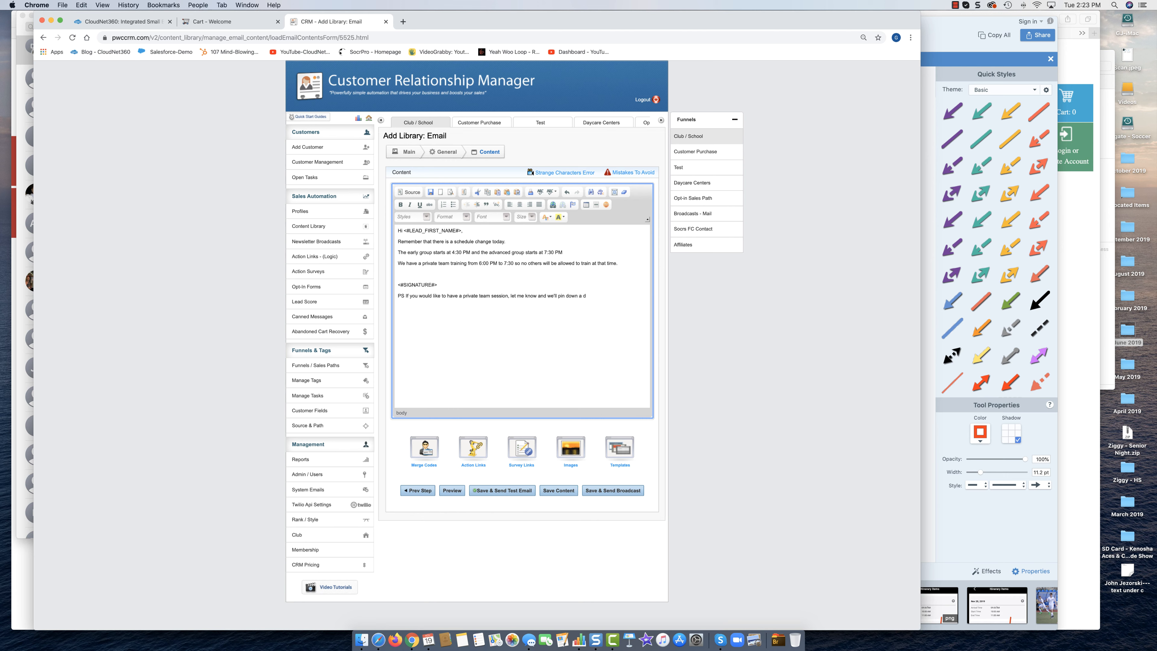
{"action": "type", "text": "and"}
Add the line "See Hours Here" directly above the signature code.
{"action": "type", "text": "Hours Here"}
{"action": "left_click", "coordinate": [402, 22]}
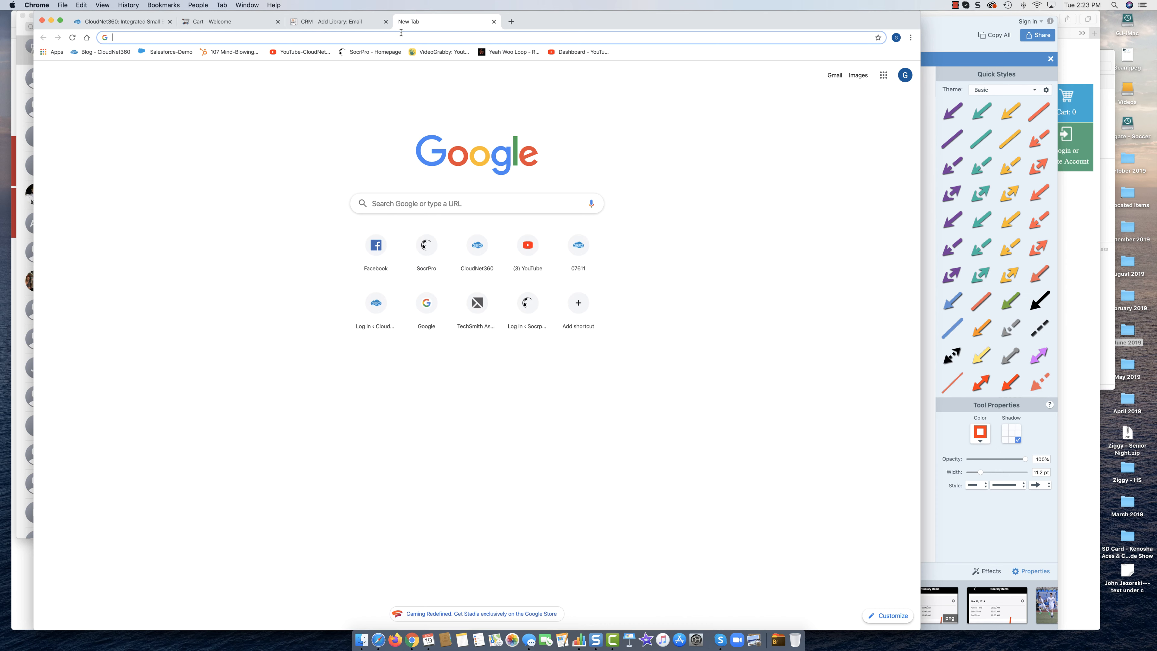
{"action": "type", "text": "socrlabs.com"}
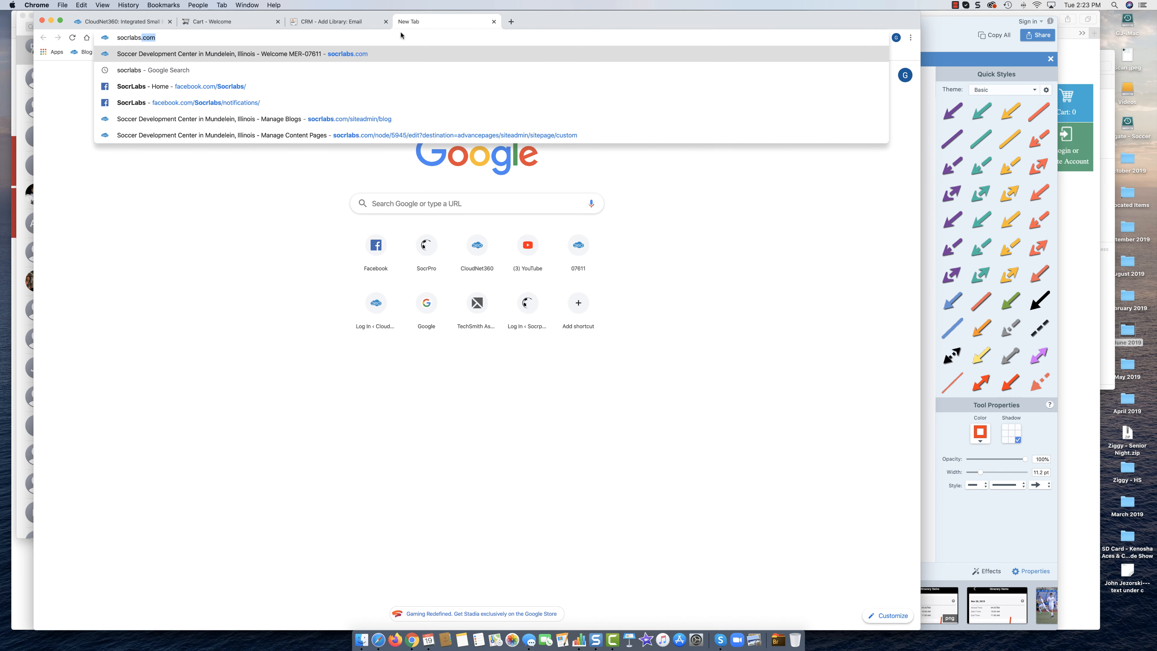
{"action": "key", "text": "Return"}
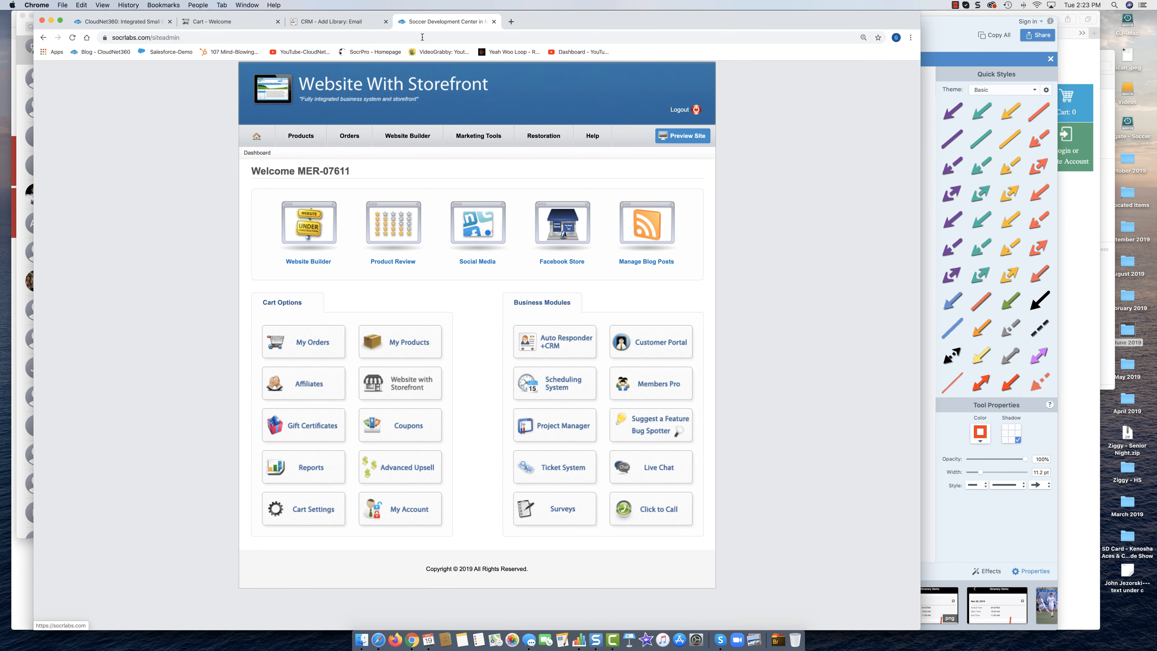
{"action": "left_click", "coordinate": [494, 21]}
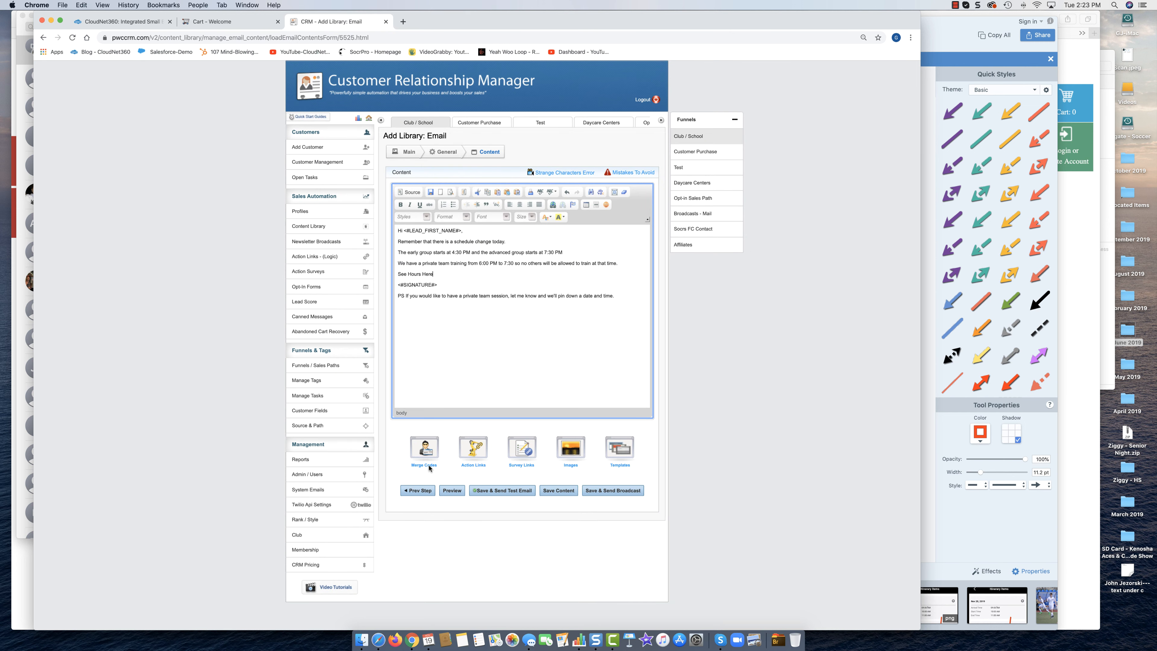
Switch to Firefox, open the Hours page of socrlabs.com and copy its web address.
{"action": "left_click", "coordinate": [389, 633]}
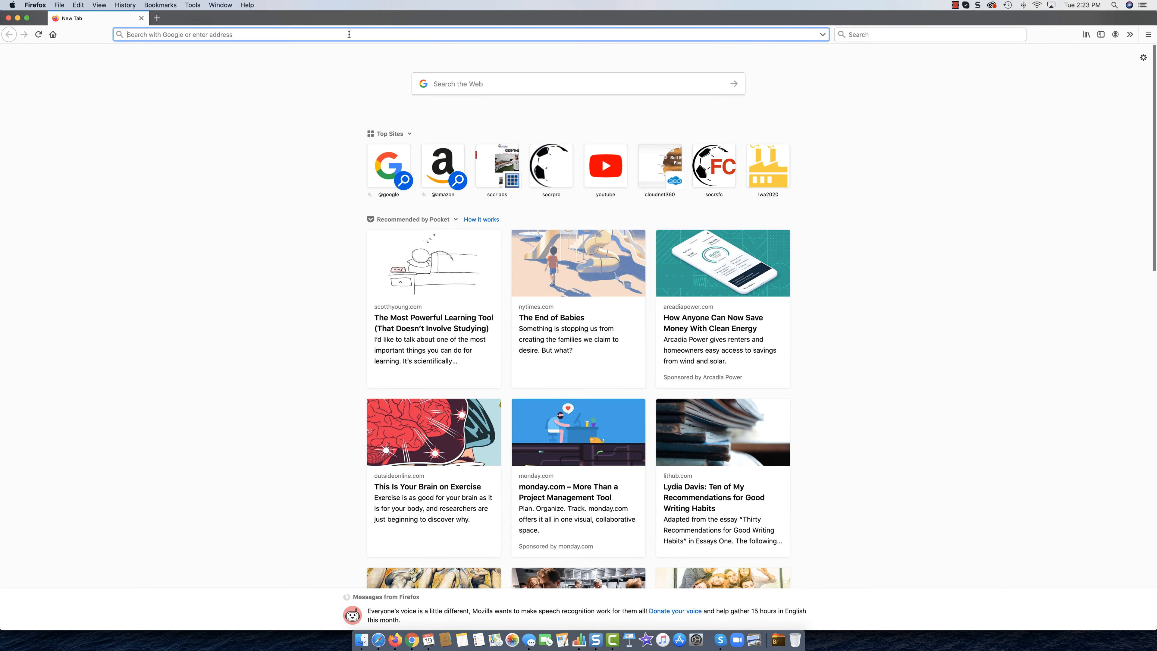
{"action": "type", "text": "socrlabs.com/"}
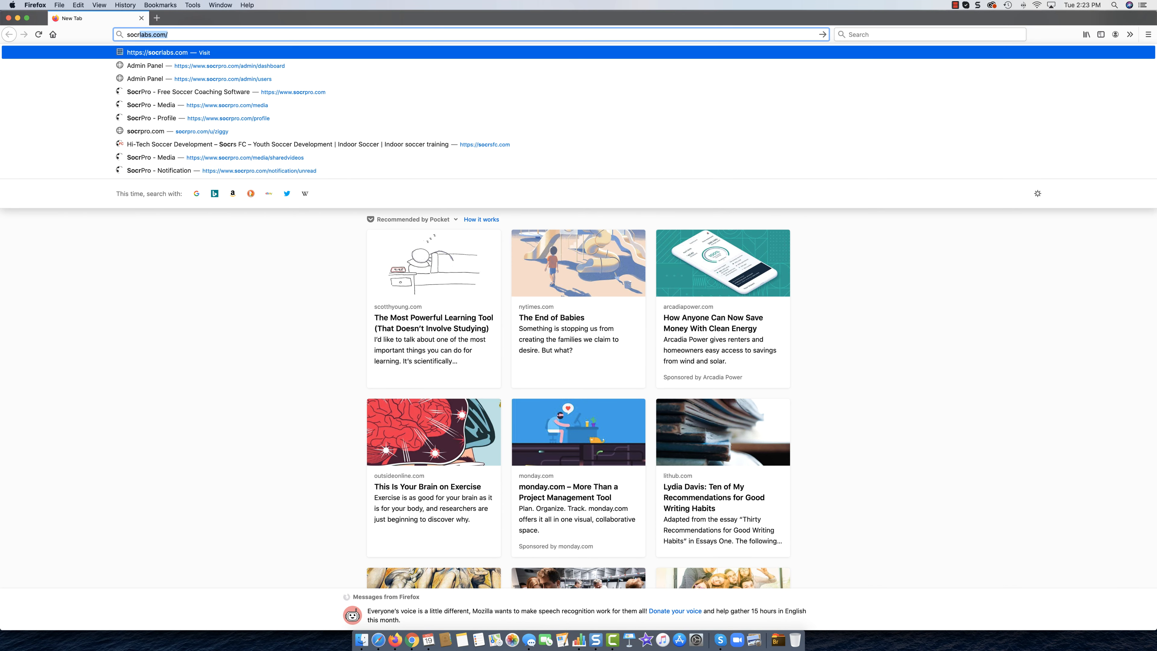
{"action": "key", "text": "Return"}
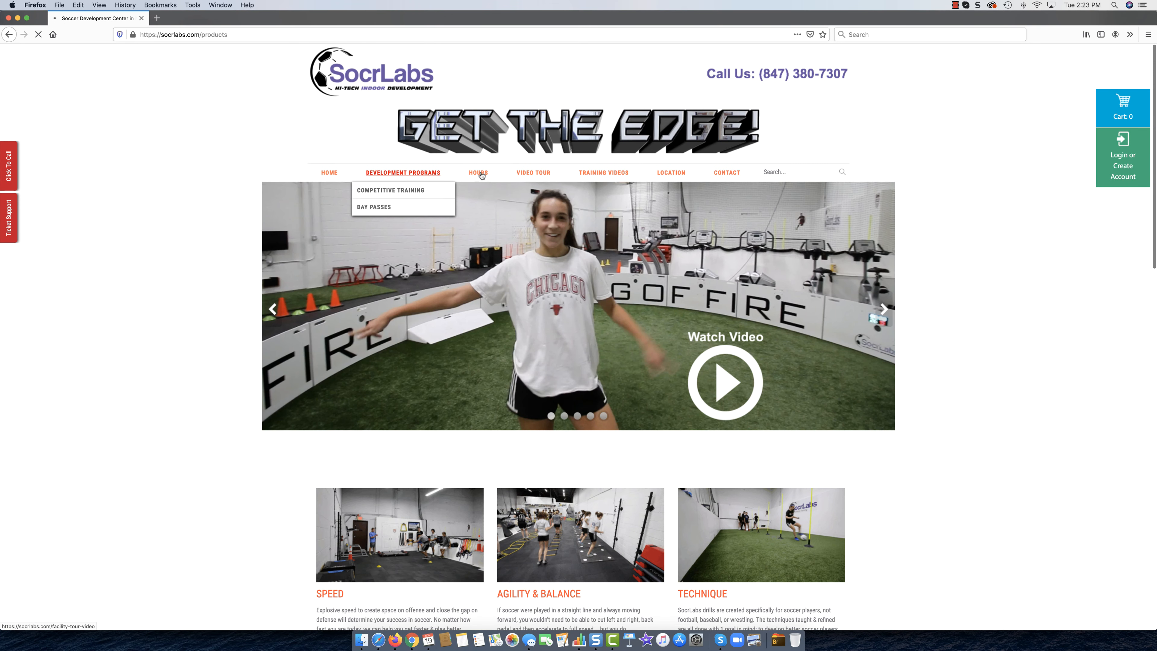
{"action": "left_click", "coordinate": [482, 174]}
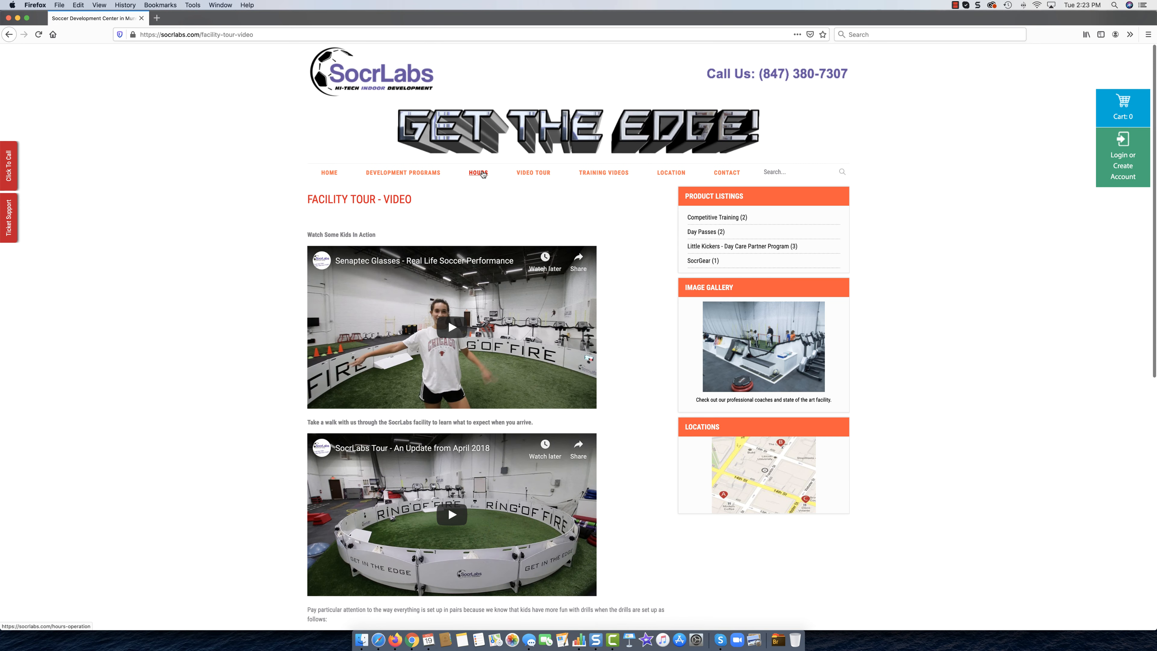
{"action": "left_click", "coordinate": [226, 34]}
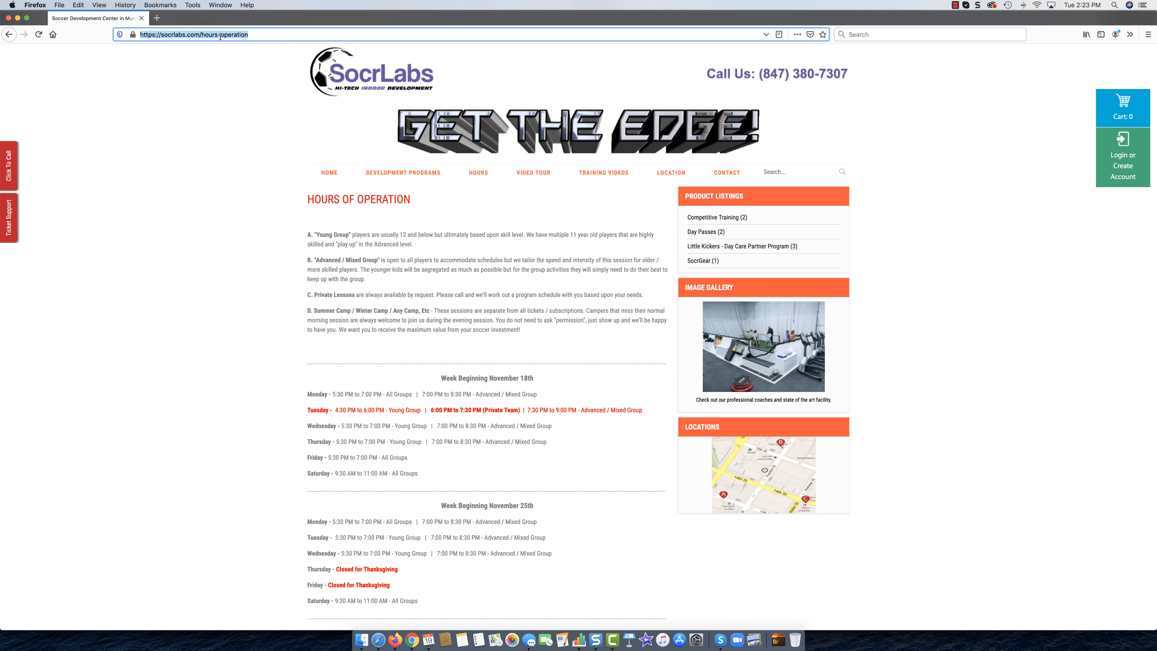
{"action": "right_click", "coordinate": [220, 35]}
{"action": "left_click", "coordinate": [241, 67]}
{"action": "left_click", "coordinate": [412, 640]}
{"action": "left_click_drag", "start_coordinate": [436, 274], "coordinate": [398, 274]}
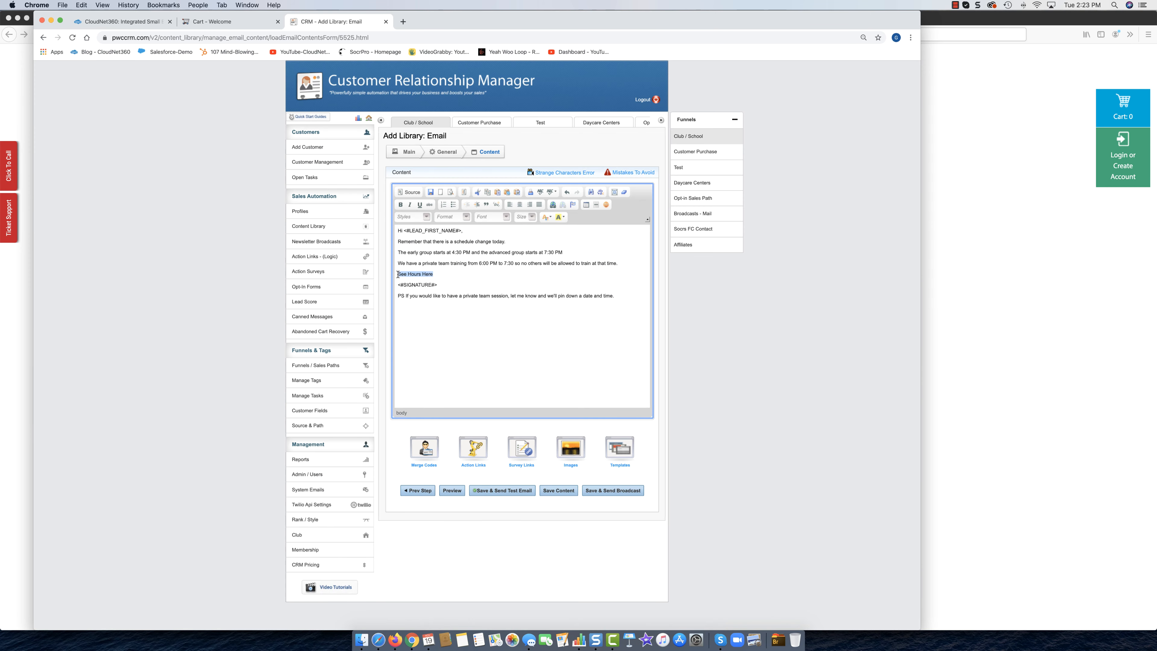
{"action": "left_click", "coordinate": [553, 206]}
{"action": "type", "text": "socrlabs.com/hours-operation"}
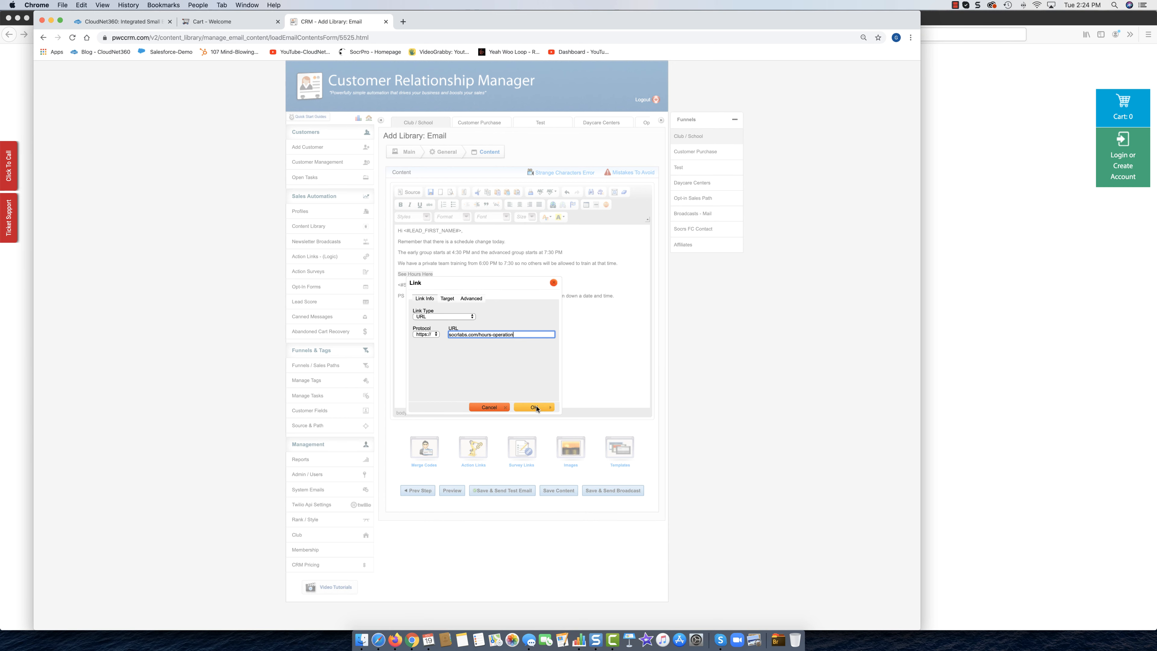
{"action": "left_click", "coordinate": [519, 407]}
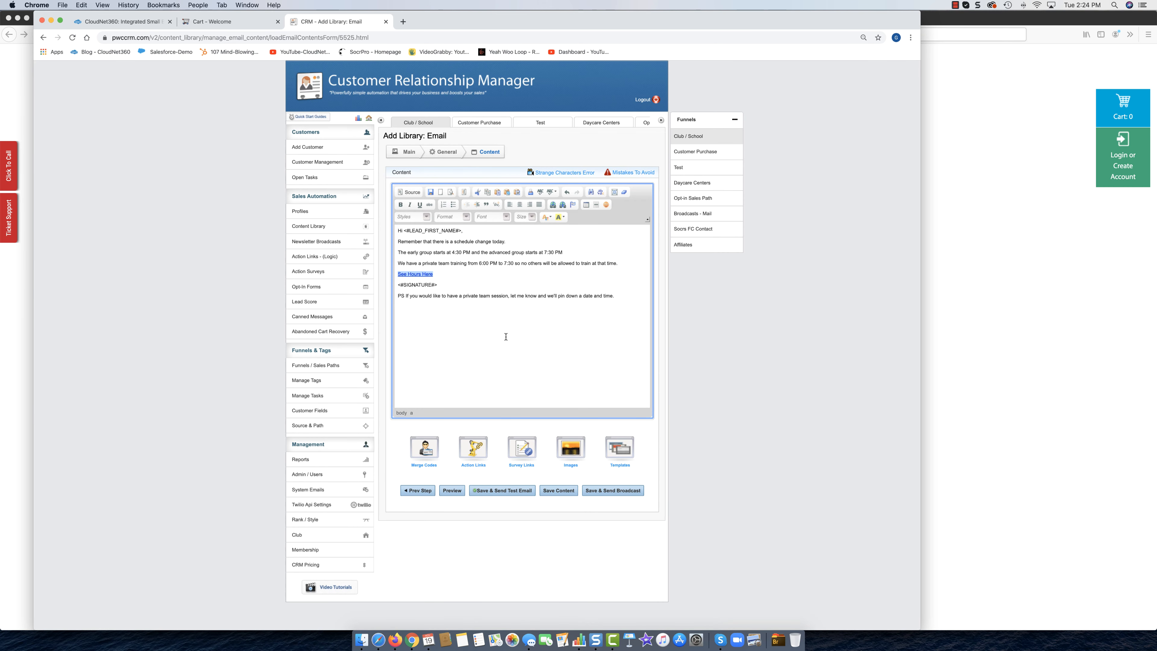
Make the "See Hours Here" link and the "PS" at the start of the last paragraph bold.
{"action": "key", "text": "super+b"}
{"action": "left_click_drag", "start_coordinate": [405, 295], "coordinate": [388, 298]}
{"action": "key", "text": "super+b"}
{"action": "left_click", "coordinate": [420, 299]}
Insert line breaks after "schedule", "4:30 PM" and "group starts at" in the opening paragraphs, and end "7:30 PM" with a period.
{"action": "left_click", "coordinate": [475, 242]}
{"action": "key", "text": "shift+Return"}
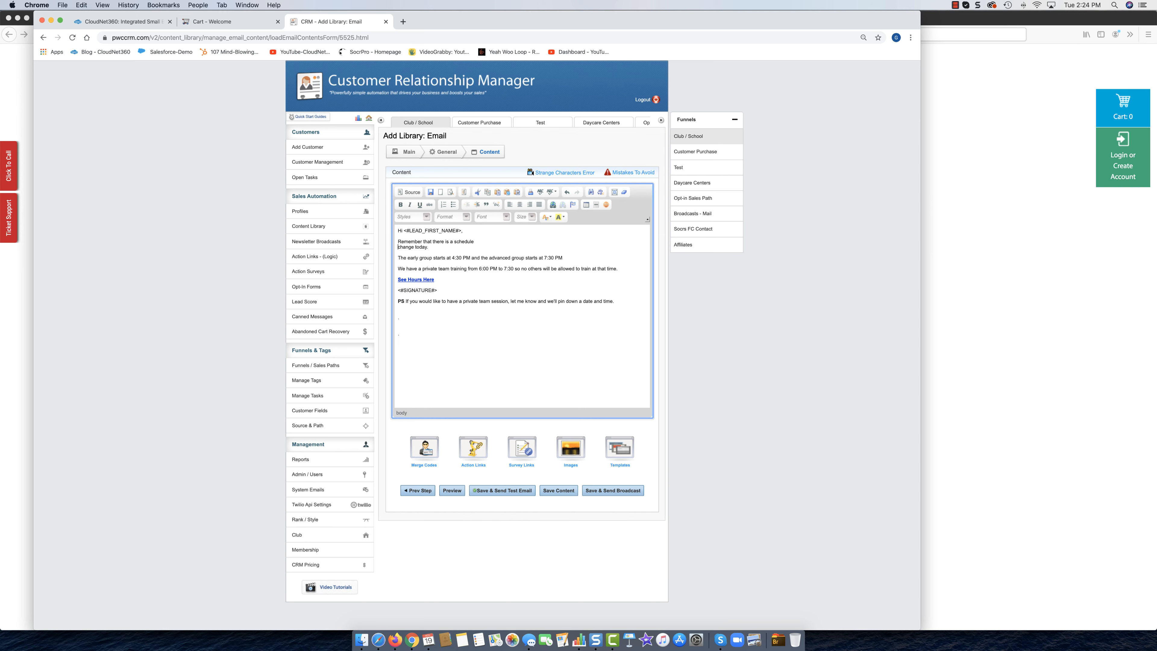
{"action": "left_click", "coordinate": [473, 259]}
{"action": "key", "text": "shift+Return"}
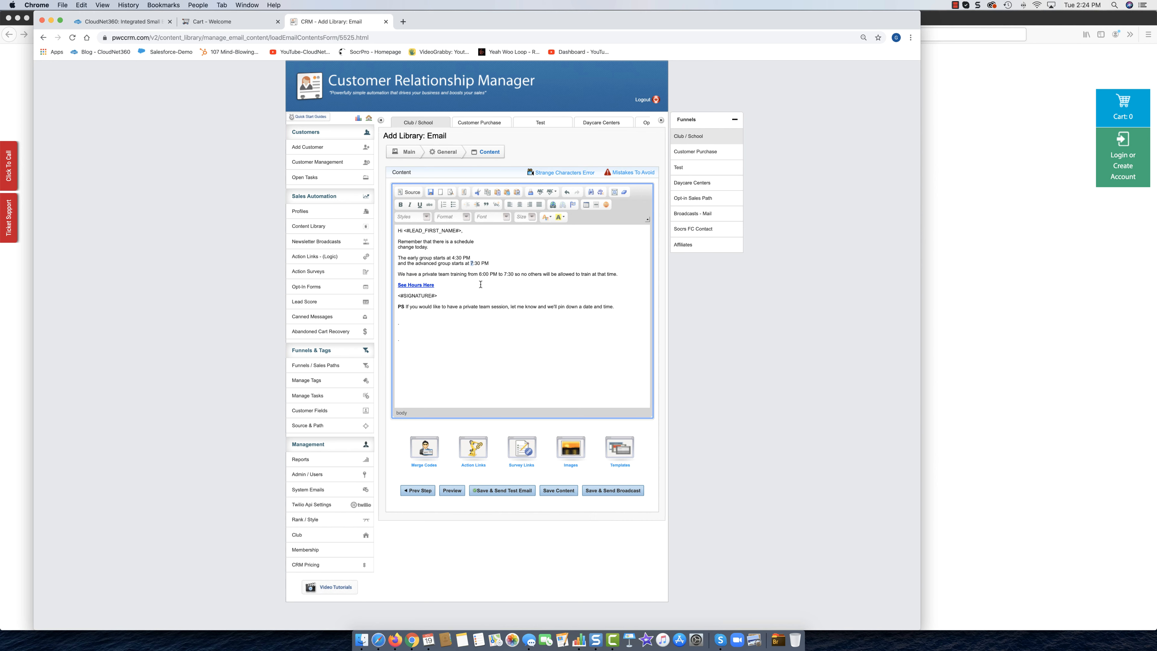
{"action": "key", "text": "shift+Return"}
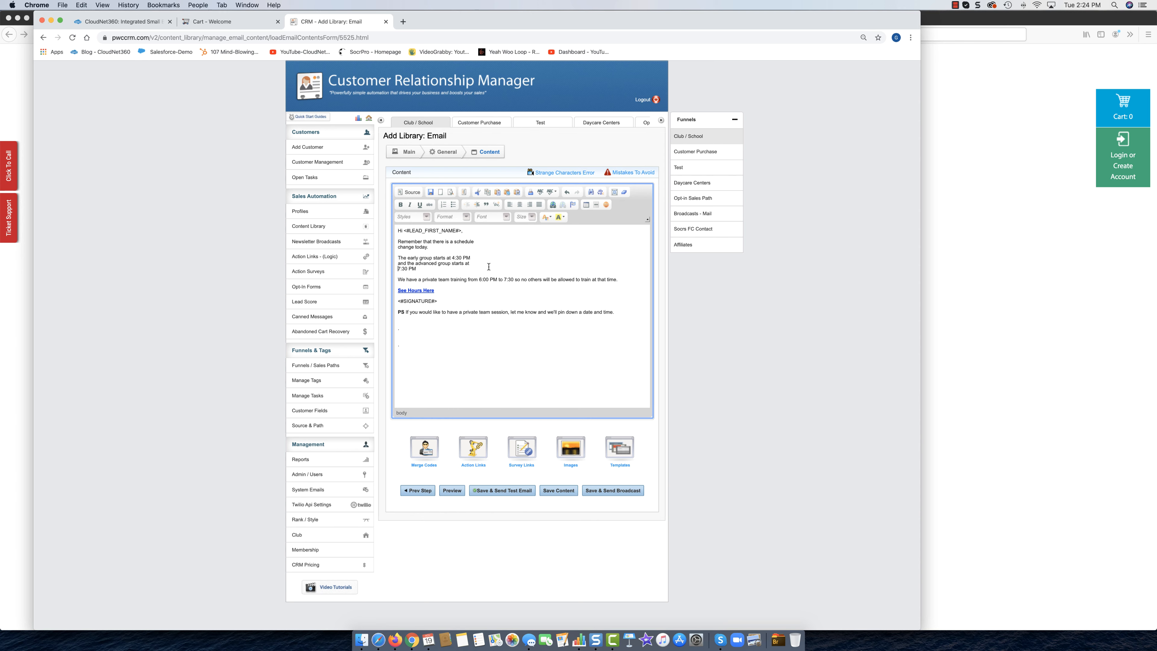
{"action": "left_click", "coordinate": [417, 269]}
Break the private training paragraph after "training from" and "others will be", and the PS paragraph after "a private" and "we'll".
{"action": "left_click", "coordinate": [479, 280]}
{"action": "key", "text": "Return"}
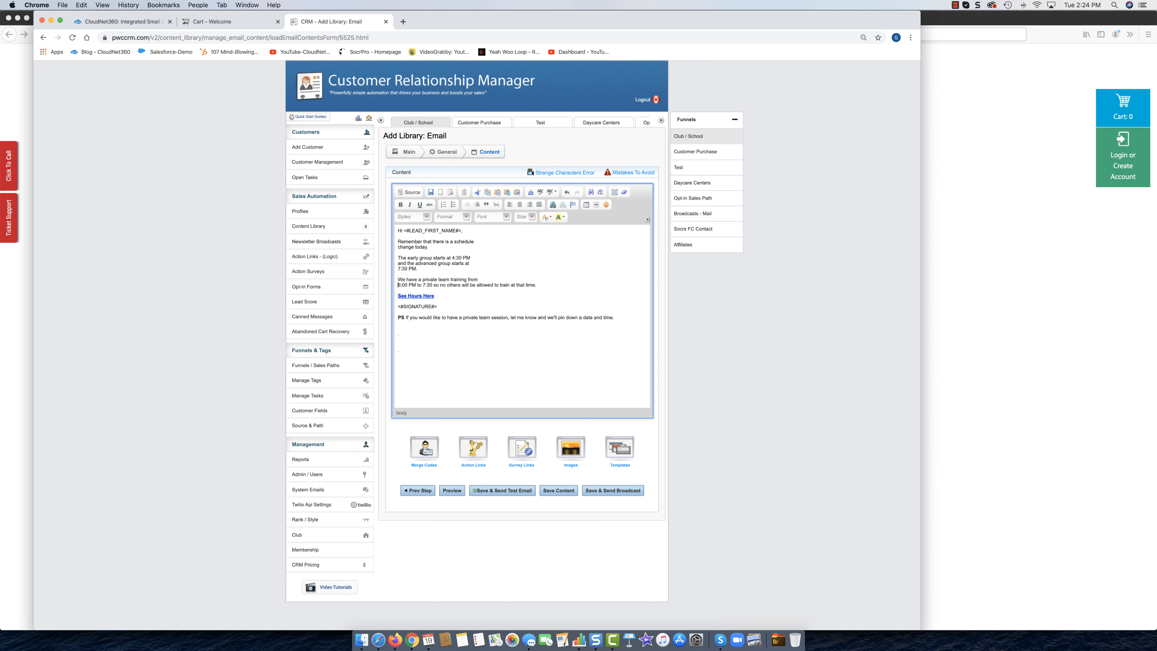
{"action": "left_click", "coordinate": [477, 285]}
{"action": "key", "text": "Return"}
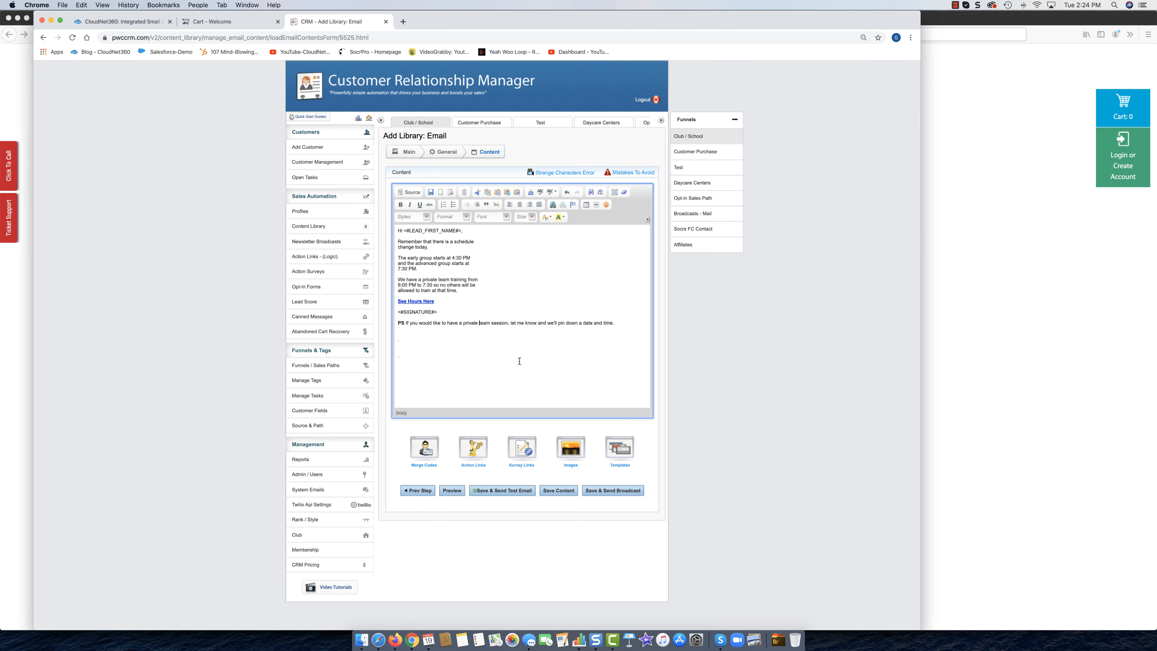
{"action": "key", "text": "Return"}
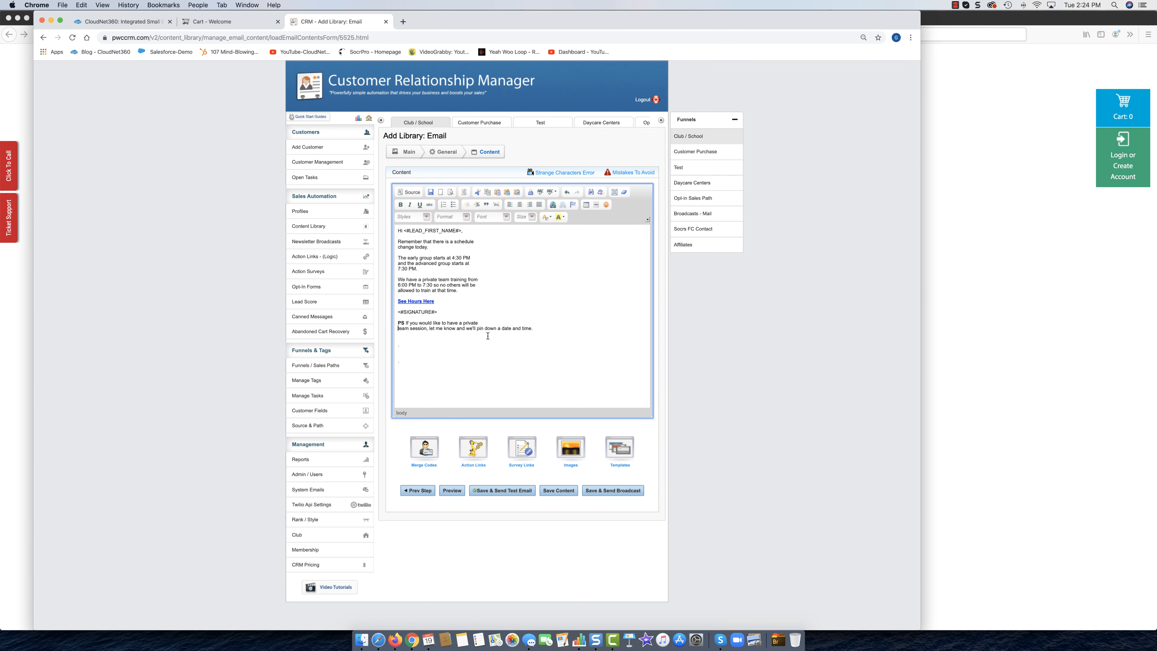
{"action": "left_click", "coordinate": [476, 328]}
{"action": "key", "text": "Return"}
Review the first-name and signature codes in the email and the available customer, custom and profile related merge codes.
{"action": "left_click_drag", "start_coordinate": [462, 230], "coordinate": [406, 231]}
{"action": "left_click", "coordinate": [412, 313]}
{"action": "left_click", "coordinate": [426, 451]}
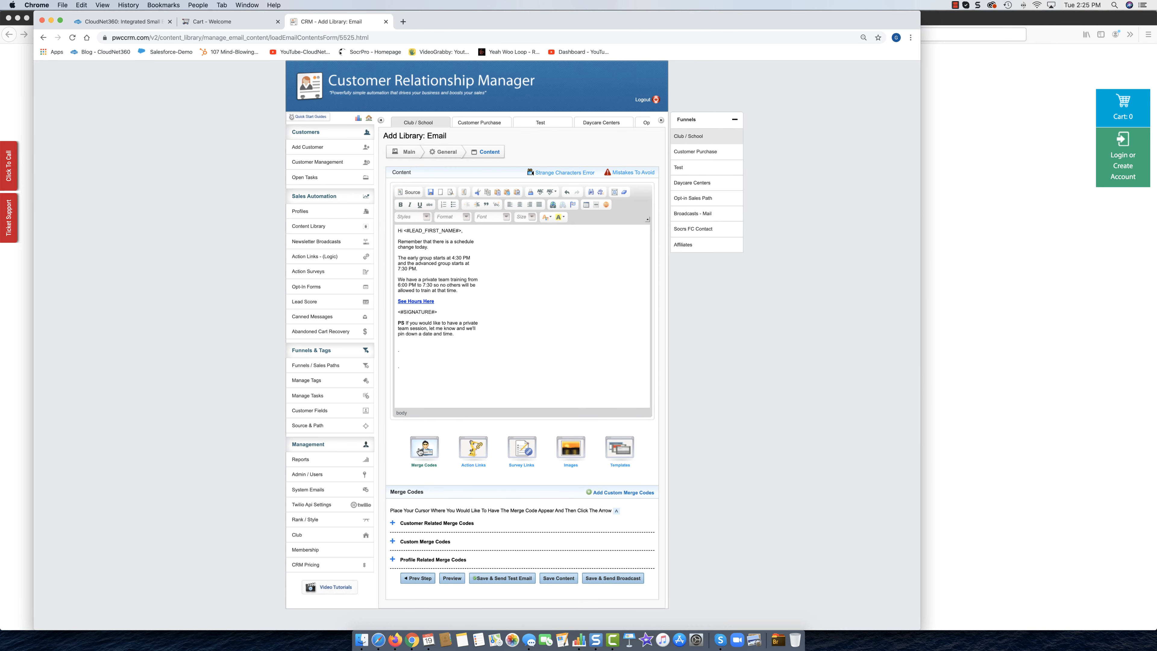
{"action": "left_click", "coordinate": [413, 523]}
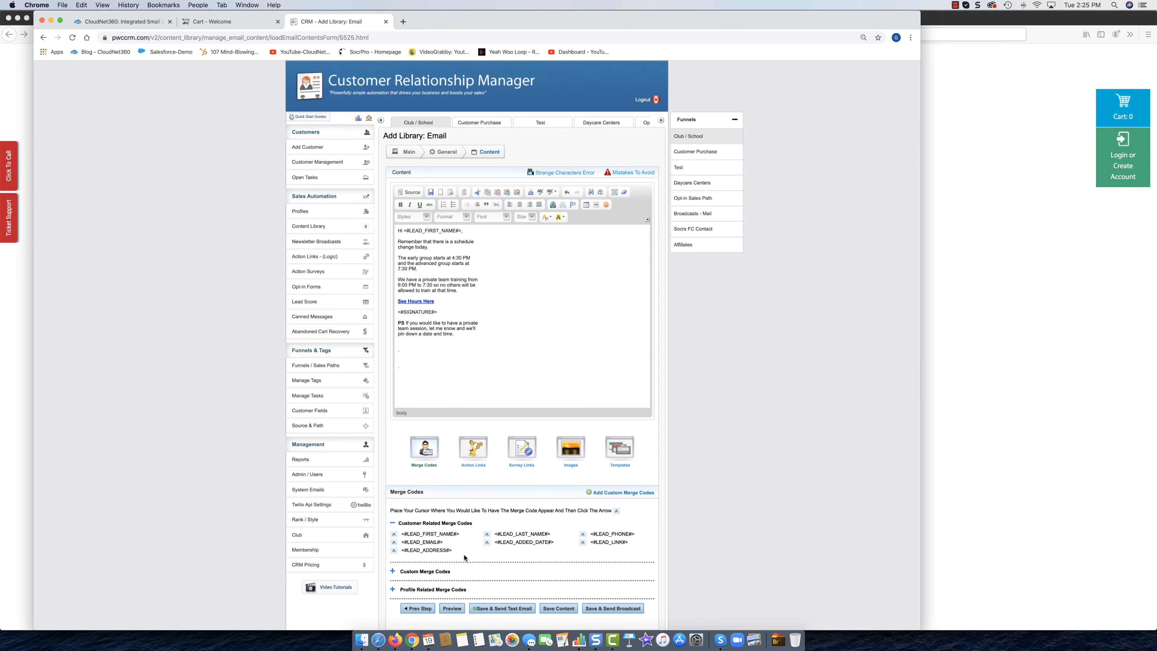
{"action": "left_click", "coordinate": [395, 588]}
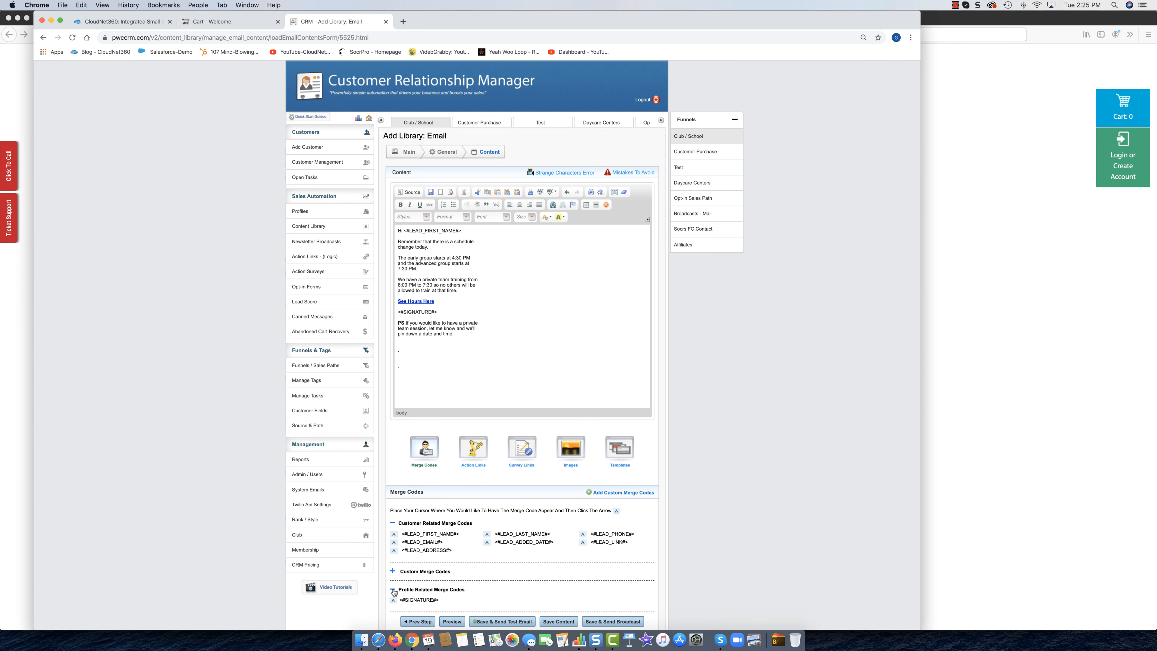
{"action": "left_click", "coordinate": [399, 571]}
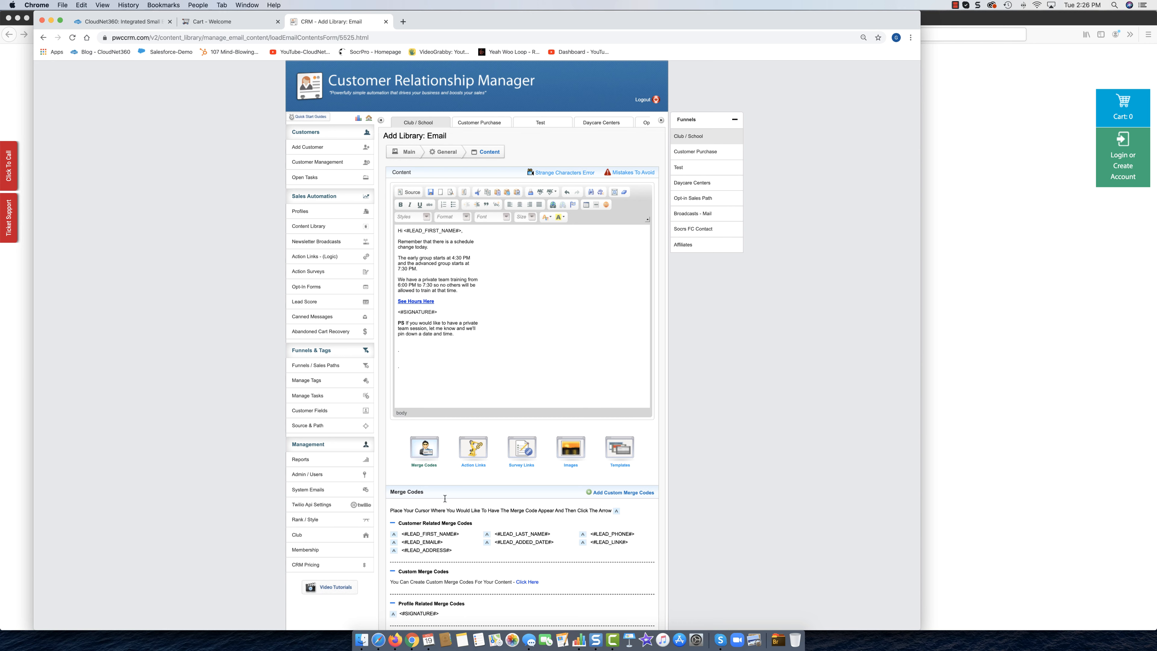
Try inserting the lead first name merge code and a comma after "Remember", and delete them again.
{"action": "left_click", "coordinate": [424, 242]}
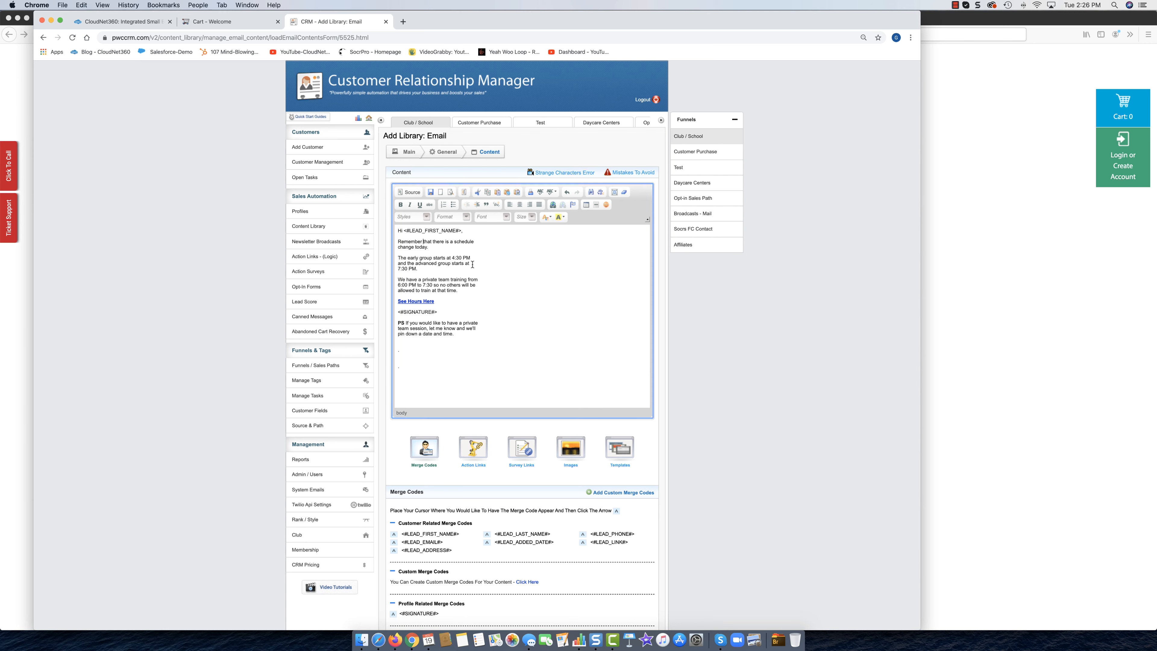
{"action": "left_click", "coordinate": [394, 534]}
{"action": "type", "text": ","}
{"action": "left_click_drag", "start_coordinate": [484, 241], "coordinate": [425, 241]}
{"action": "key", "text": "BackSpace"}
Save the email, start a broadcast with it and select the sender's profile.
{"action": "scroll", "coordinate": [577, 266], "scroll_direction": "down", "scroll_amount": 2}
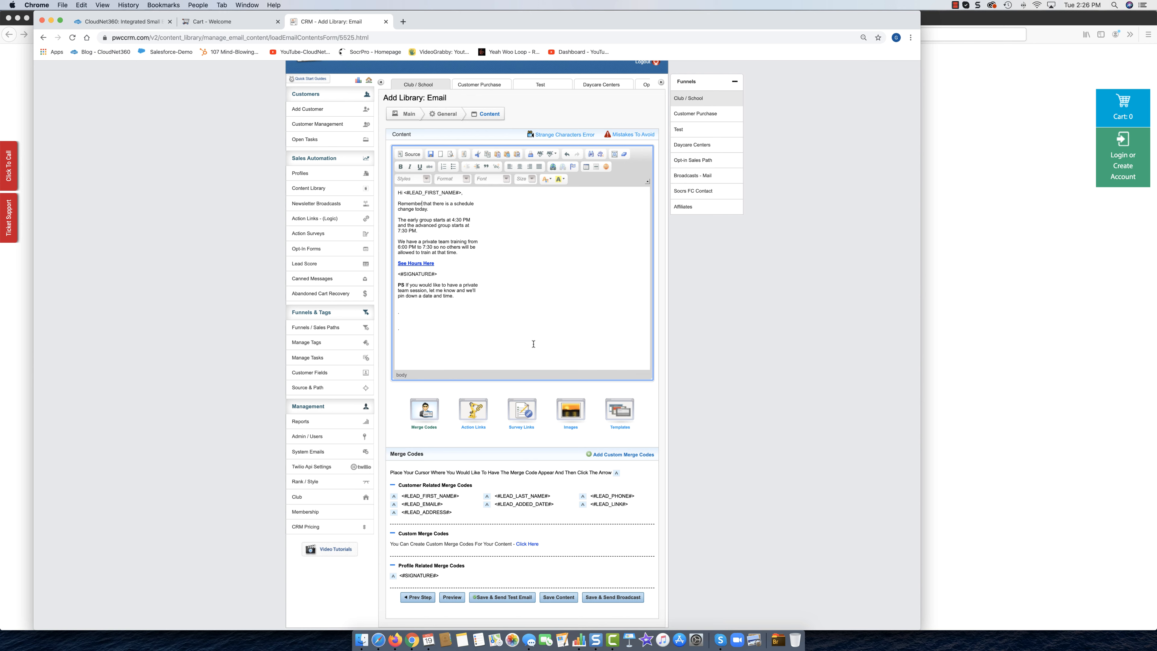
{"action": "left_click", "coordinate": [612, 597]}
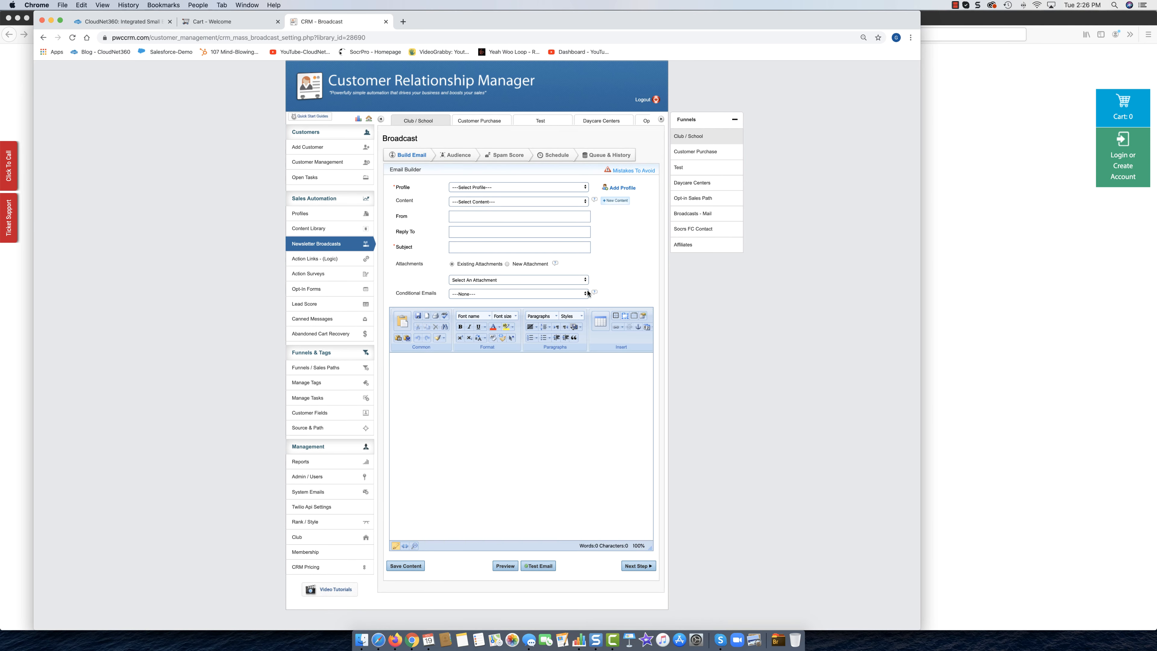
{"action": "left_click", "coordinate": [495, 187]}
{"action": "left_click", "coordinate": [497, 192]}
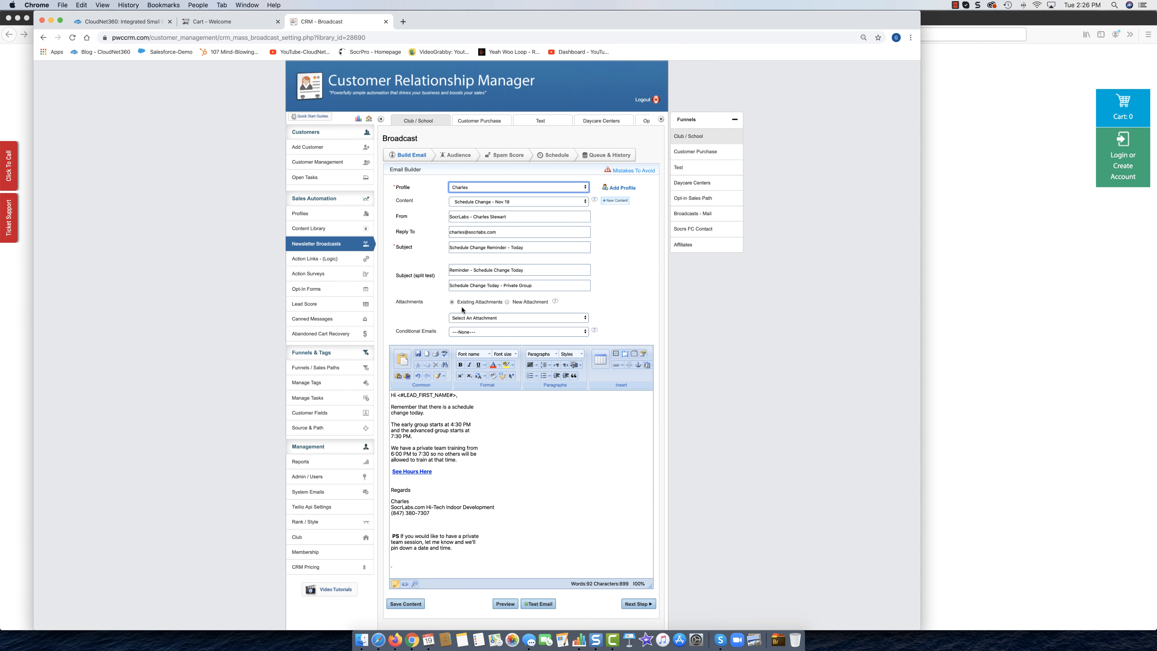
Look through the conditional email options of the broadcast, leaving the choice at None.
{"action": "left_click", "coordinate": [477, 333]}
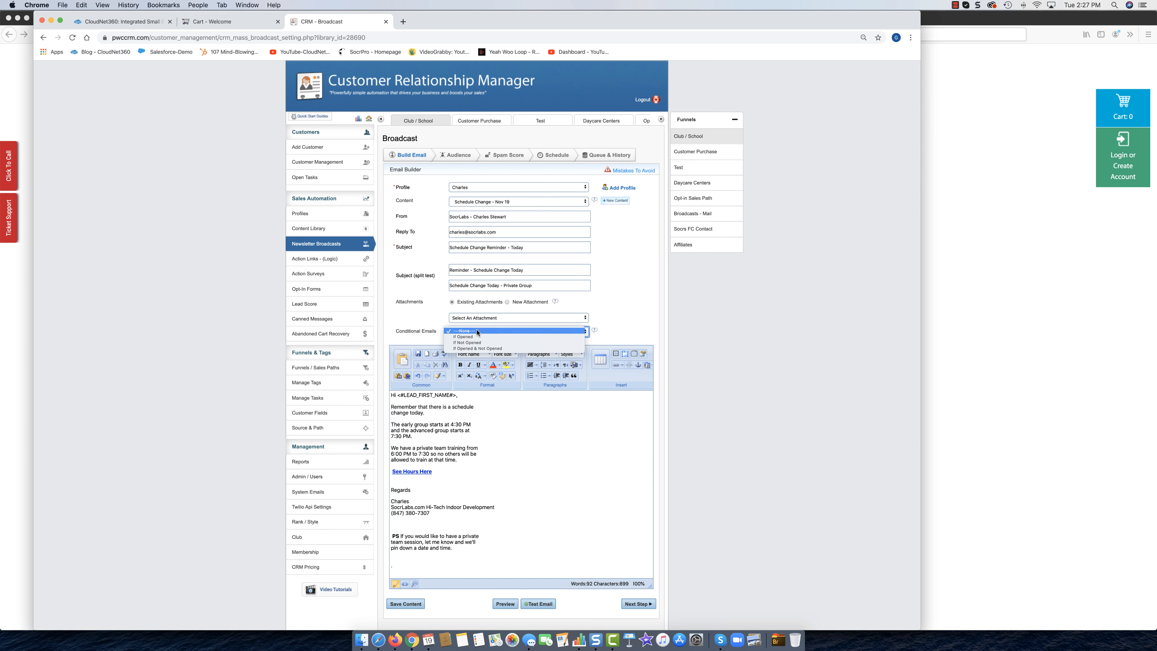
{"action": "left_click", "coordinate": [477, 332]}
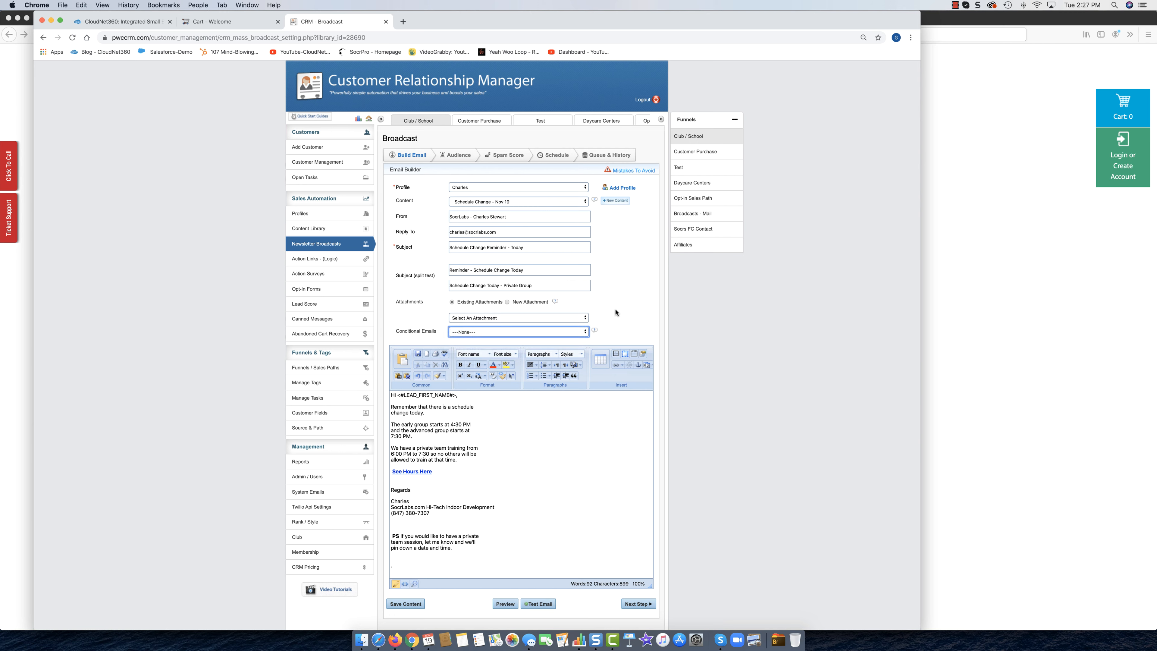
{"action": "left_click", "coordinate": [507, 333]}
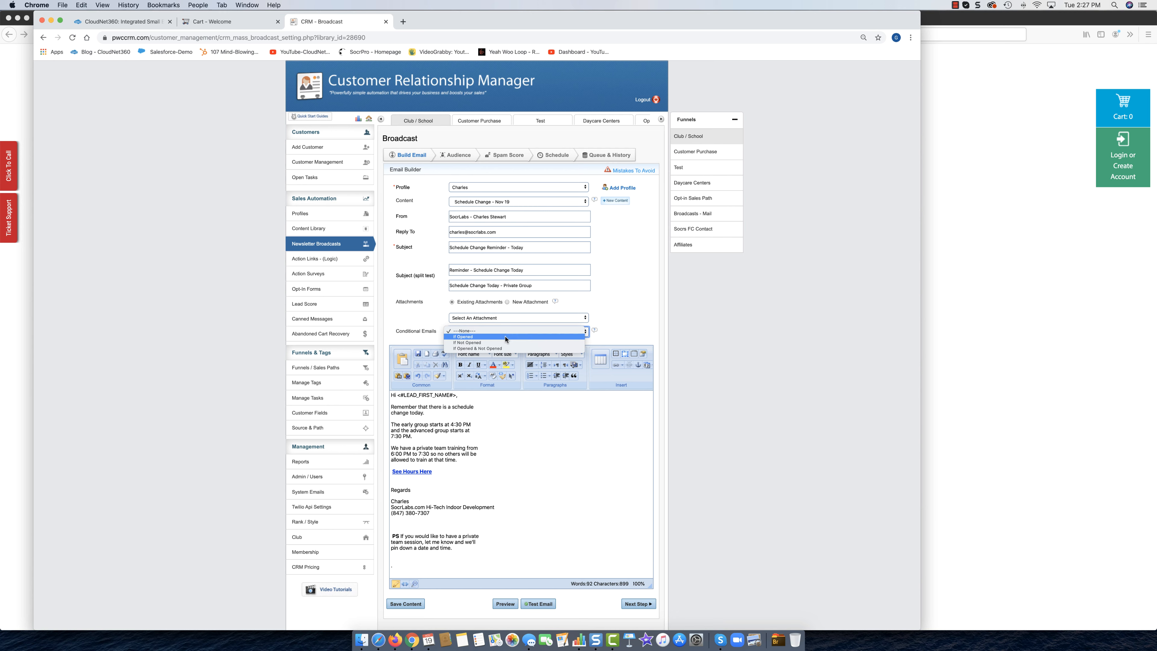
{"action": "left_click", "coordinate": [595, 294]}
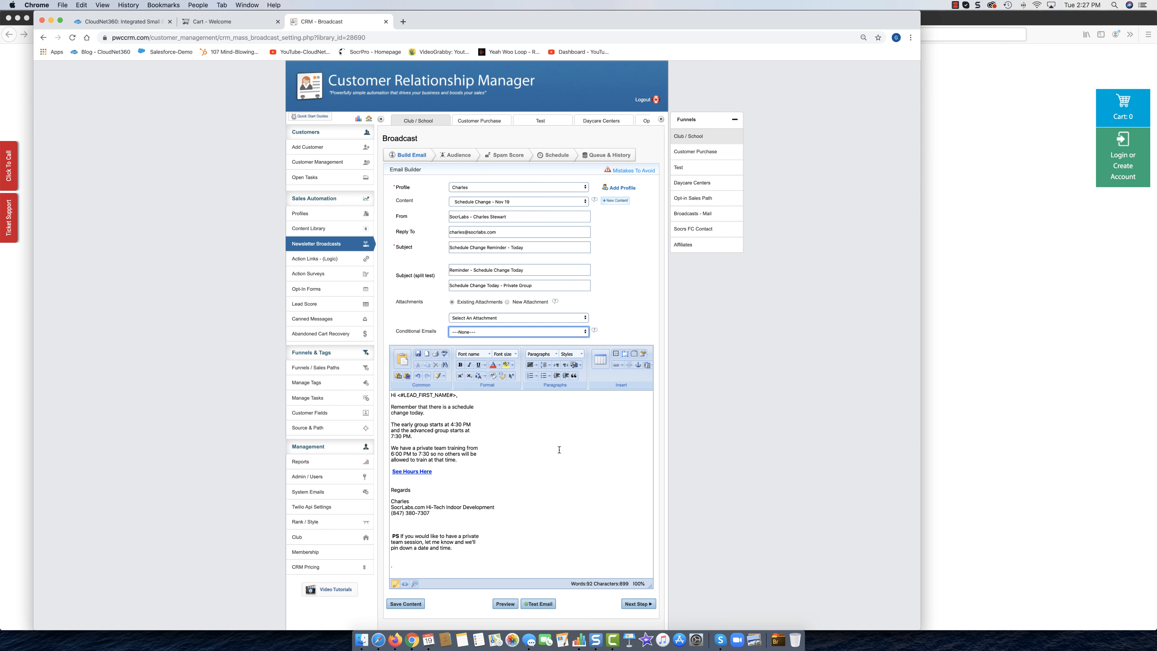
Review the end of the broadcast email, including the PS and the company address footer.
{"action": "left_click", "coordinate": [395, 536]}
{"action": "scroll", "coordinate": [513, 466], "scroll_direction": "down", "scroll_amount": 3}
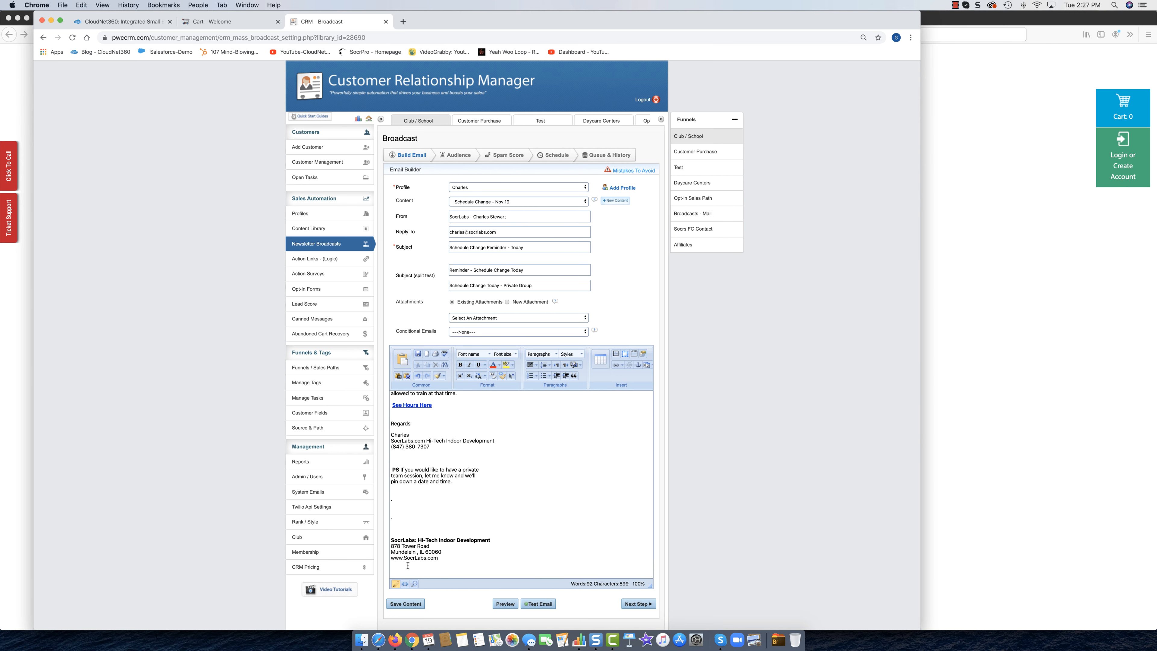
{"action": "left_click_drag", "start_coordinate": [437, 558], "coordinate": [528, 532]}
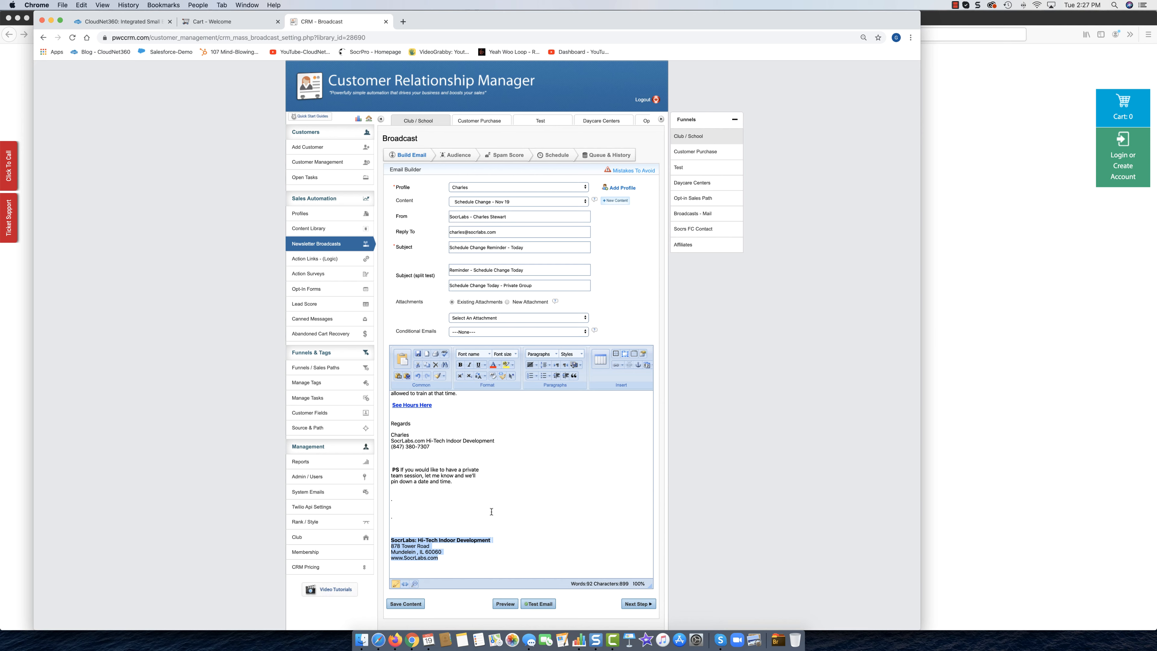
{"action": "scroll", "coordinate": [492, 511], "scroll_direction": "down", "scroll_amount": 1}
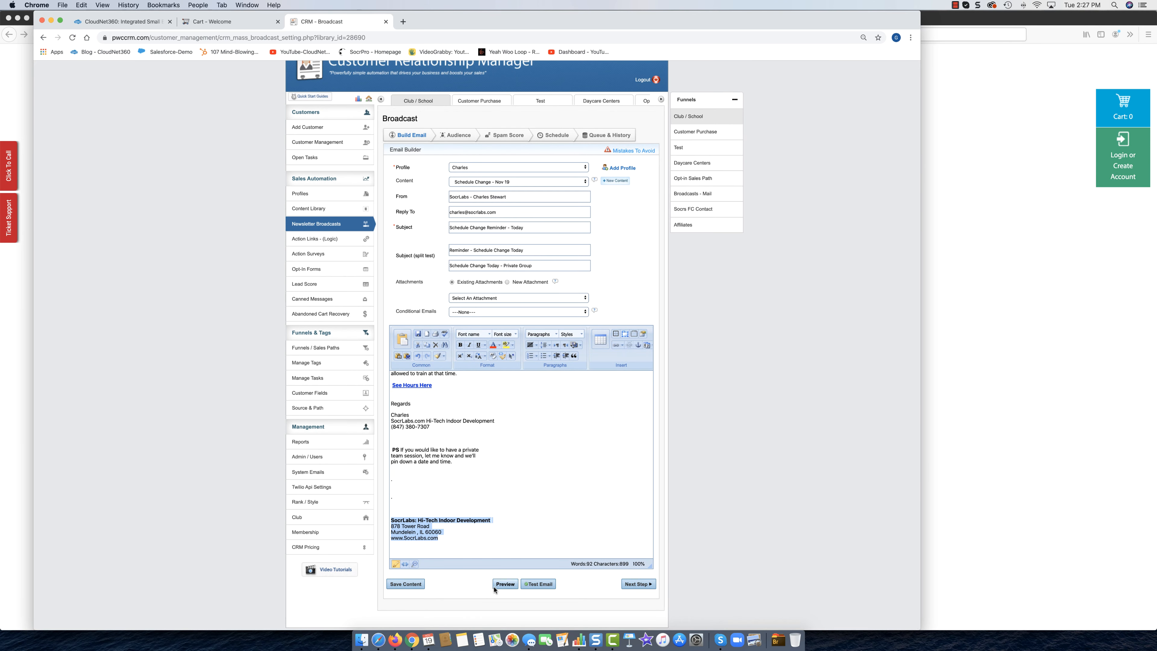
{"action": "scroll", "coordinate": [497, 588], "scroll_direction": "up", "scroll_amount": 1}
{"action": "scroll", "coordinate": [539, 520], "scroll_direction": "up", "scroll_amount": 2}
{"action": "scroll", "coordinate": [539, 520], "scroll_direction": "down", "scroll_amount": 2}
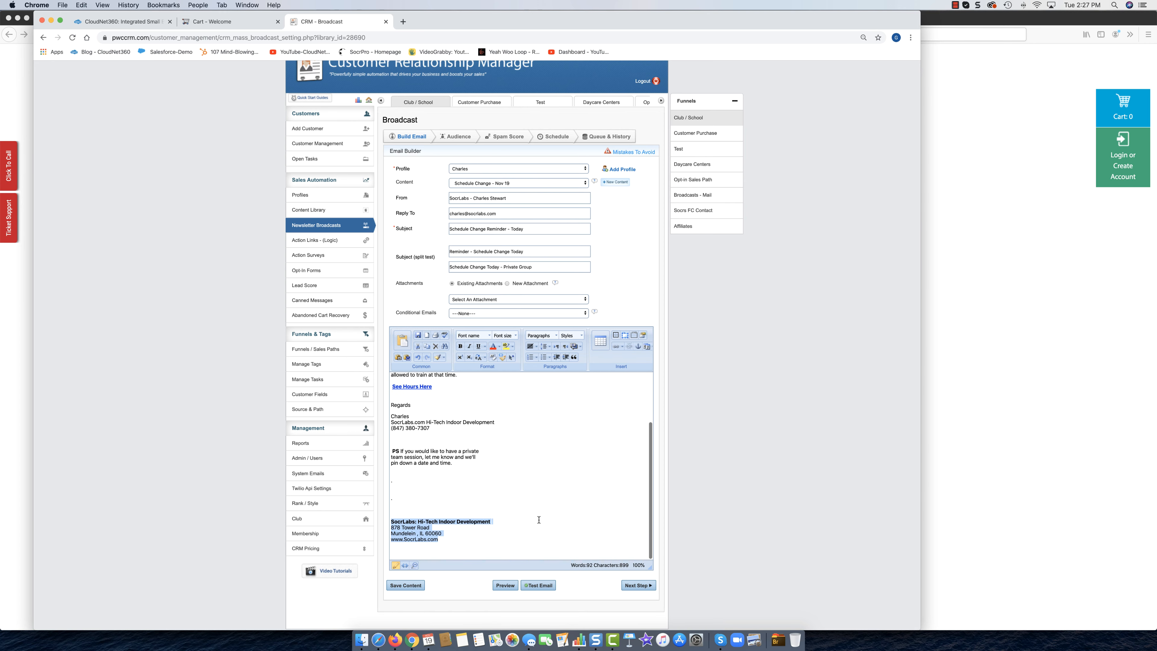
Choose the entire list as the broadcast's audience and continue past the spam analysis to scheduling.
{"action": "left_click", "coordinate": [642, 585]}
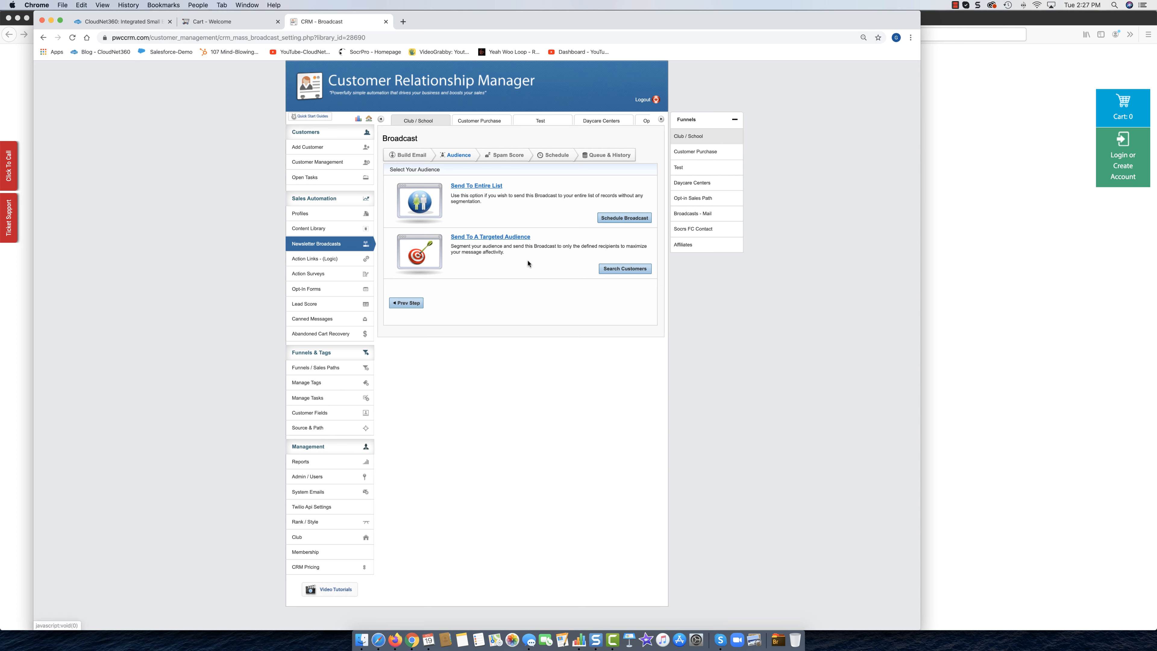
{"action": "left_click", "coordinate": [627, 218]}
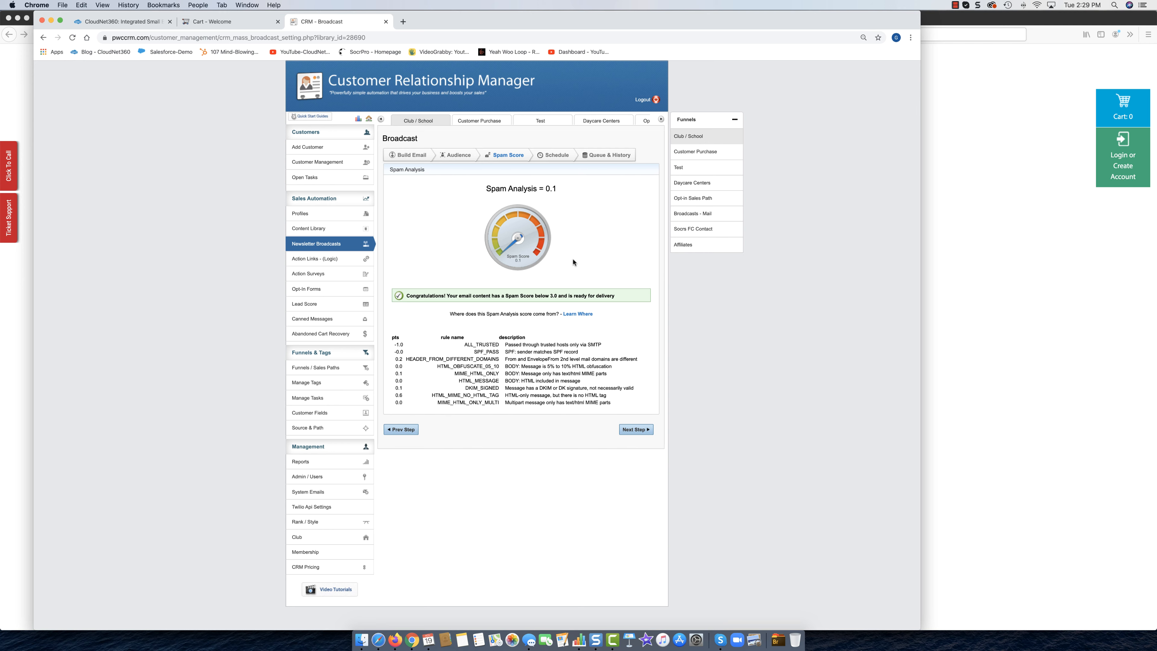
{"action": "left_click", "coordinate": [635, 430]}
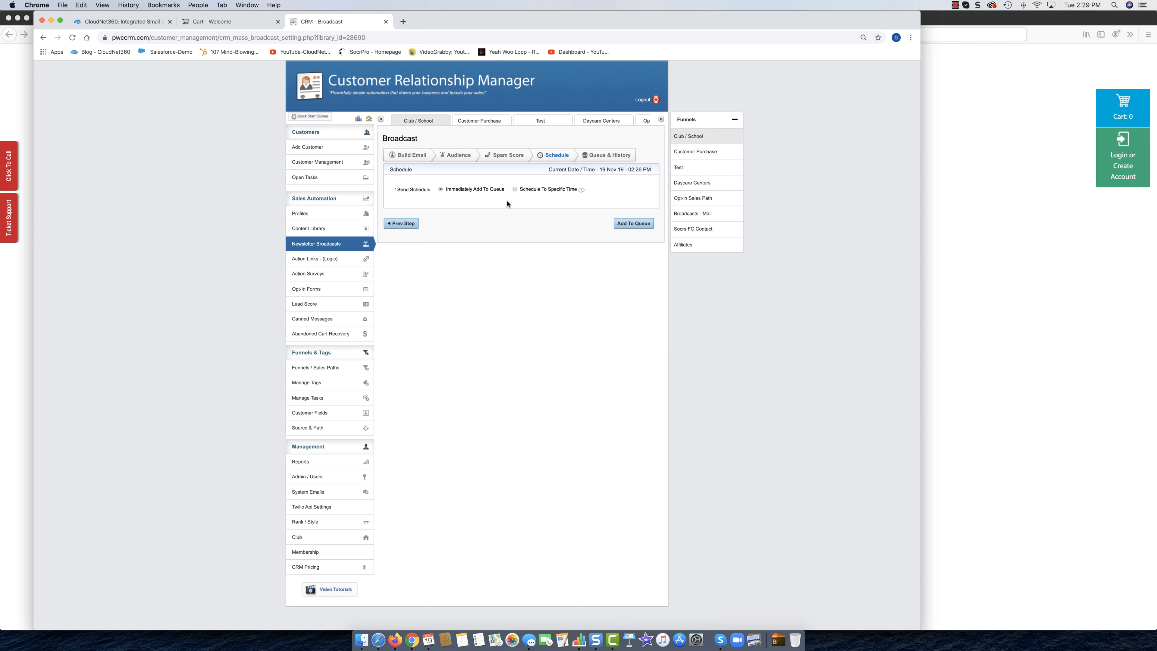
Add the broadcast to the queue immediately, confirm it for the entire list, and send it from the pending broadcasts.
{"action": "left_click", "coordinate": [637, 225]}
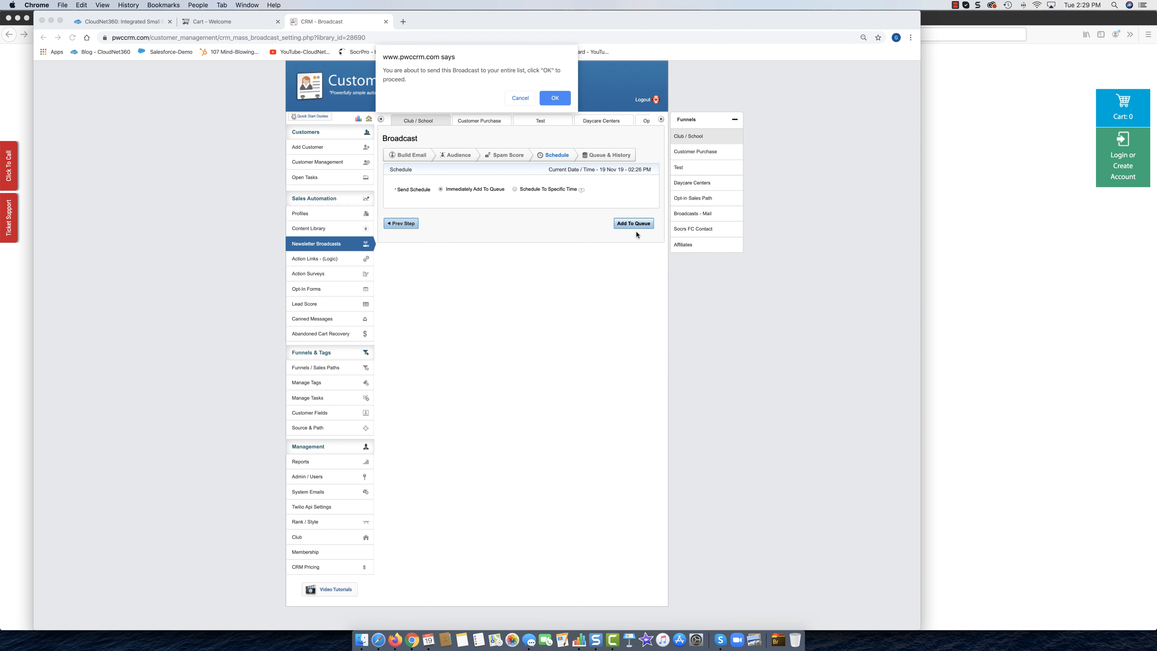
{"action": "left_click", "coordinate": [554, 99]}
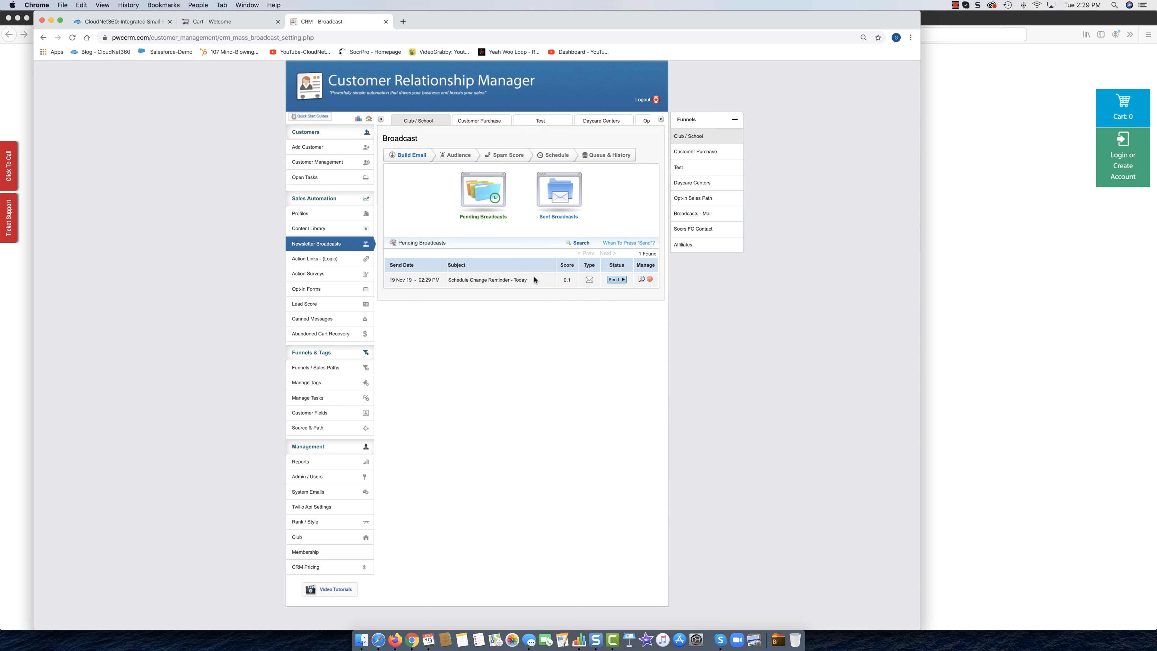
{"action": "left_click", "coordinate": [617, 280]}
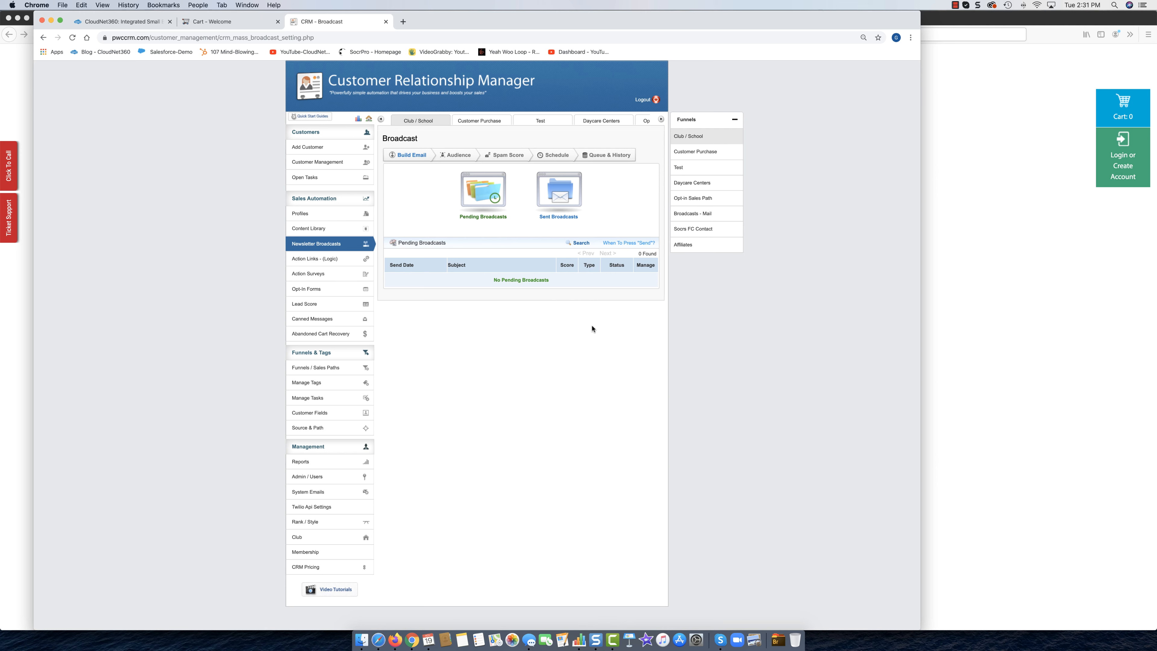
{"action": "left_click", "coordinate": [955, 5]}
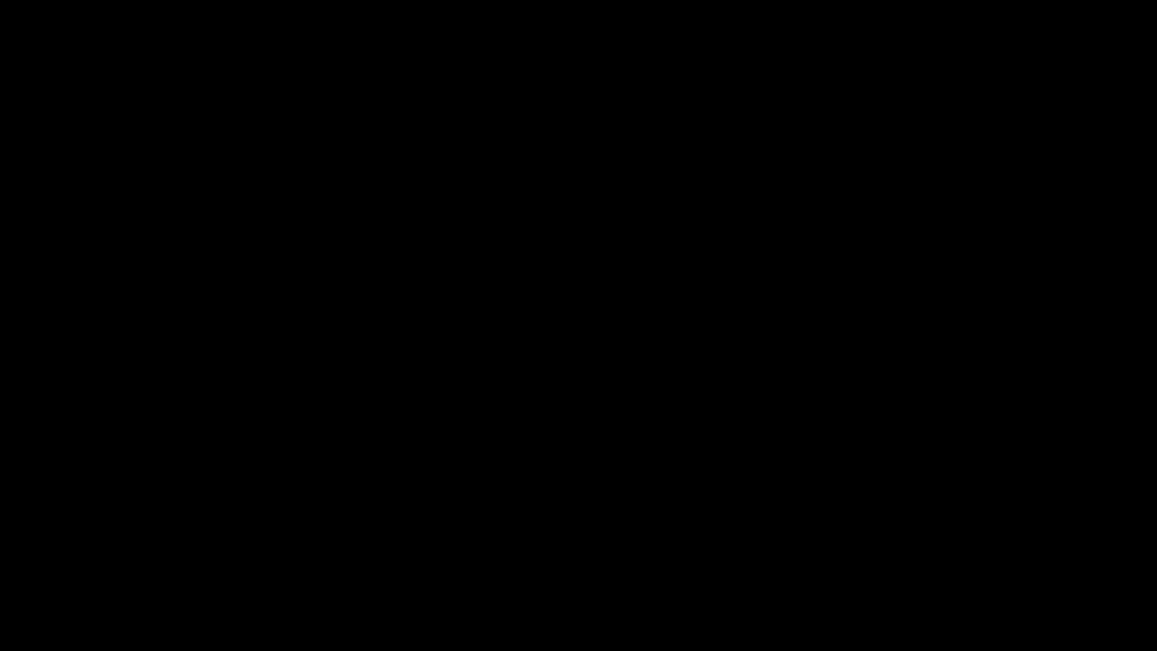